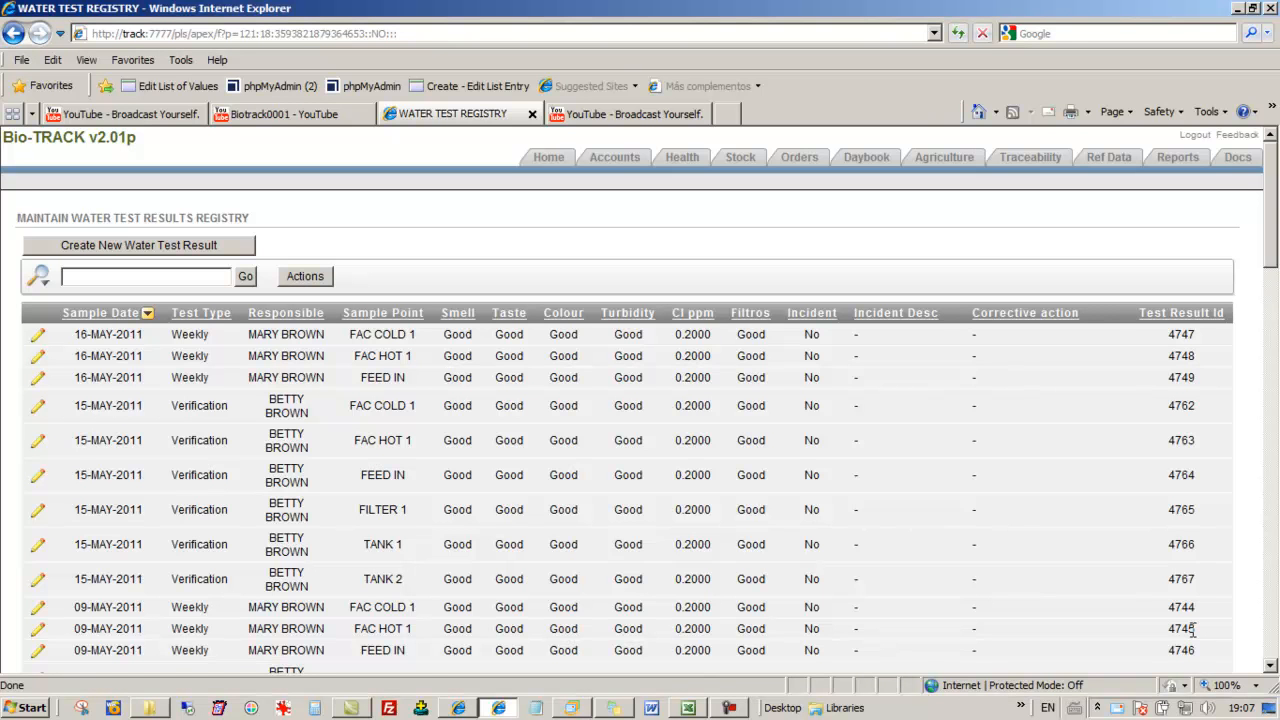
Set Smell to Adequate in the 16-MAY-2011 weekly test record for sample point FEED IN and apply the change
{"action": "left_click_drag", "start_coordinate": [1271, 238], "coordinate": [1278, 632]}
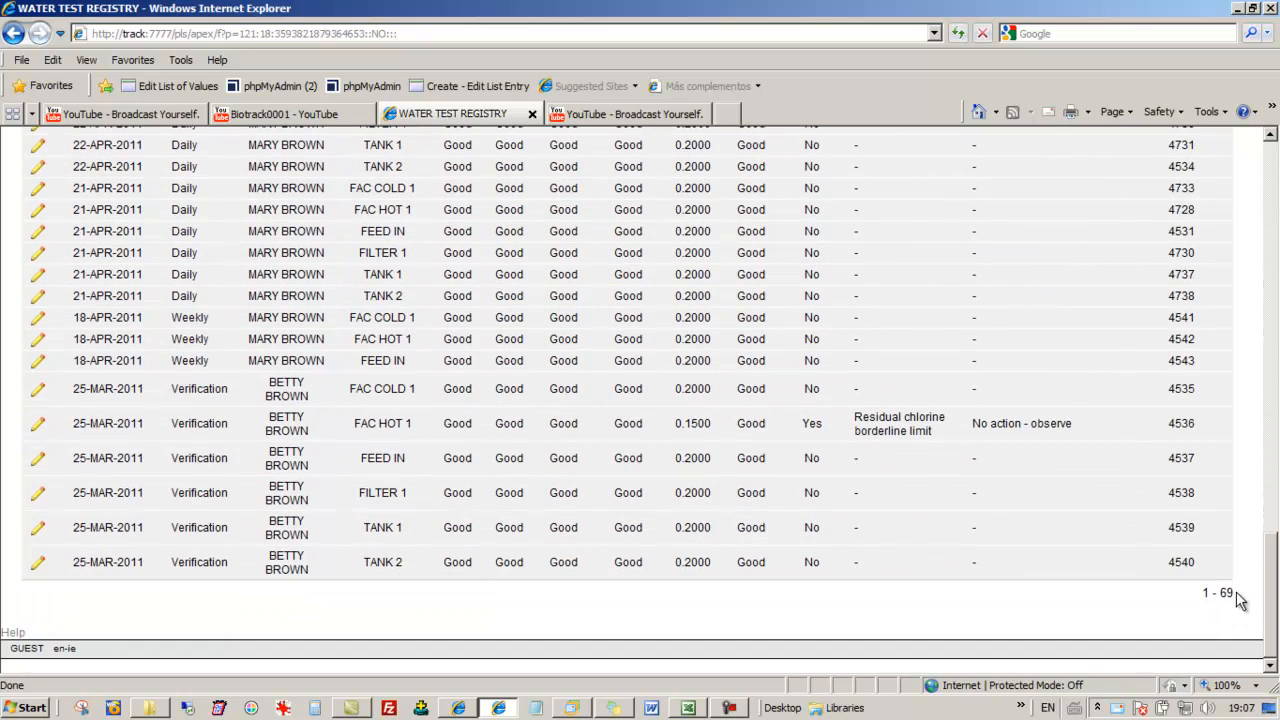
{"action": "left_click_drag", "start_coordinate": [1274, 600], "coordinate": [1274, 197]}
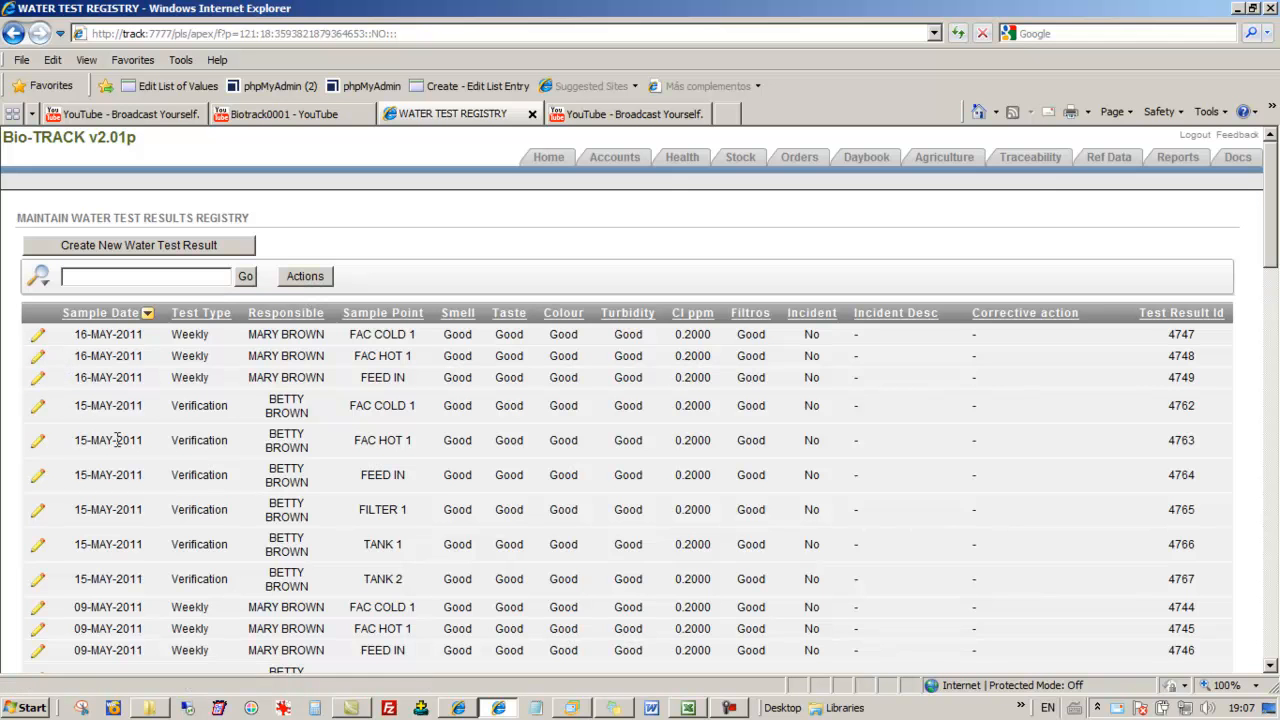
{"action": "scroll", "coordinate": [107, 432], "scroll_direction": "down", "scroll_amount": 5}
{"action": "scroll", "coordinate": [118, 440], "scroll_direction": "up", "scroll_amount": 5}
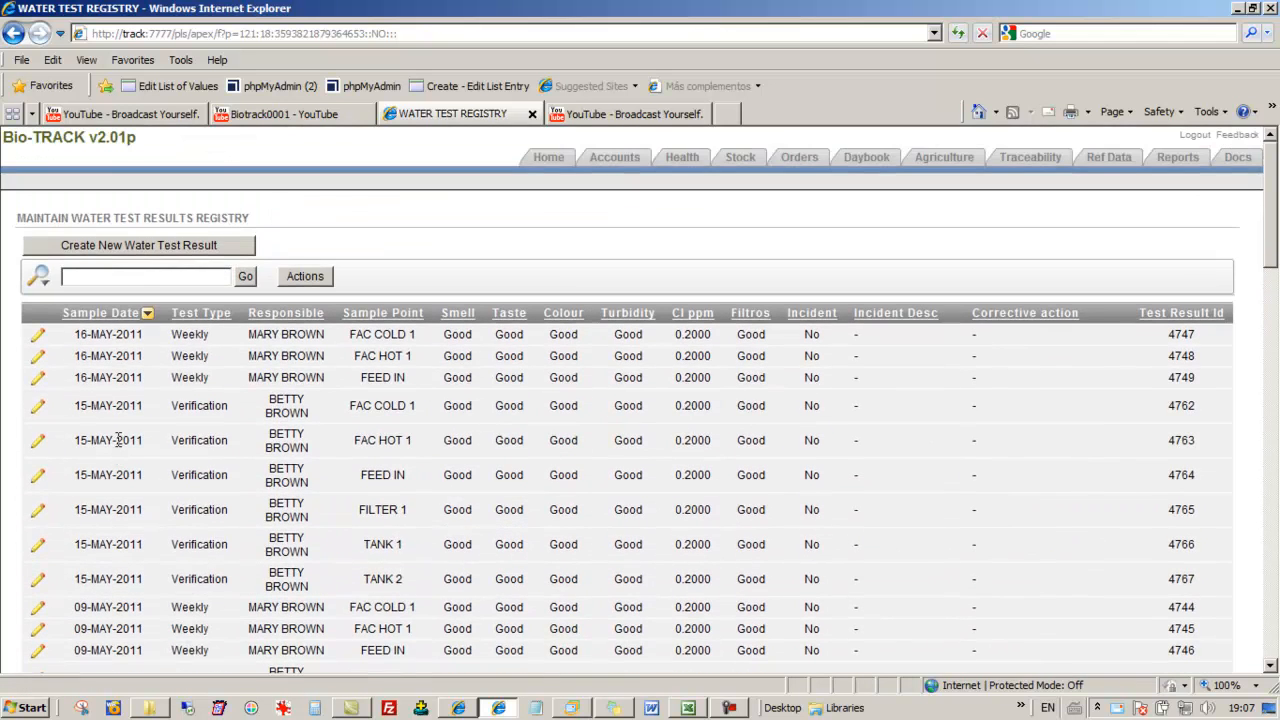
{"action": "left_click", "coordinate": [37, 380]}
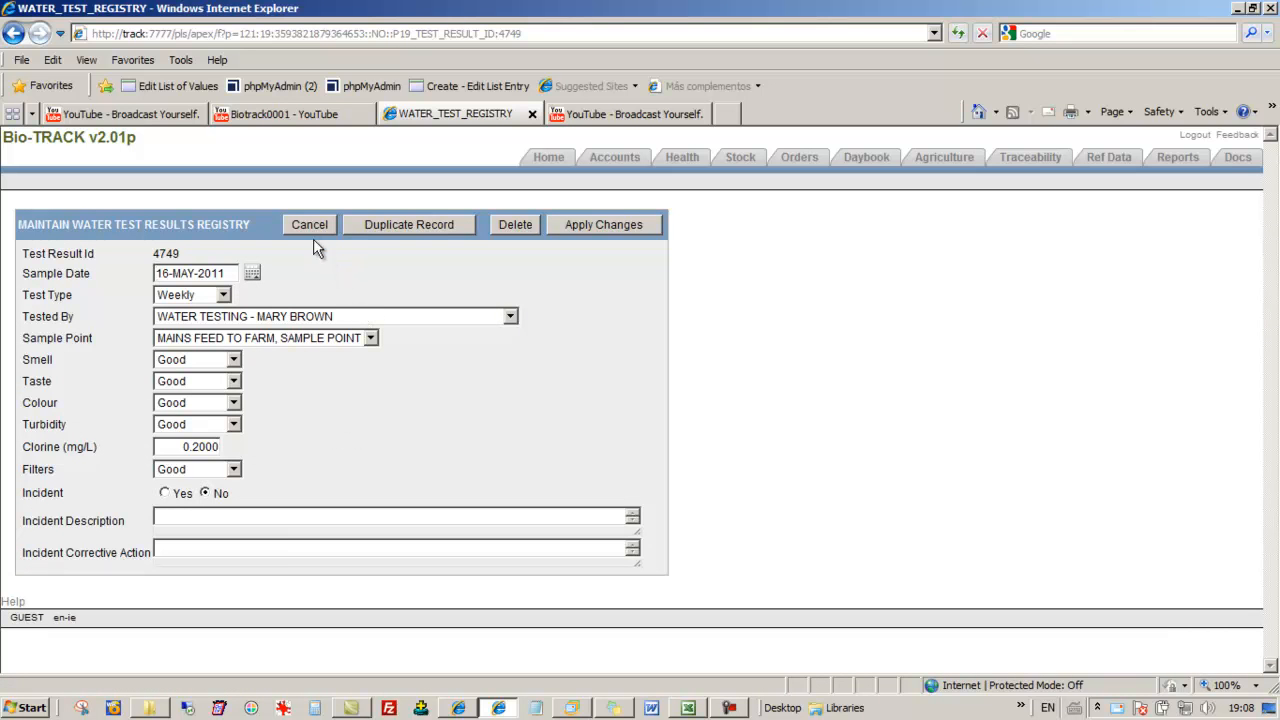
{"action": "left_click", "coordinate": [226, 362]}
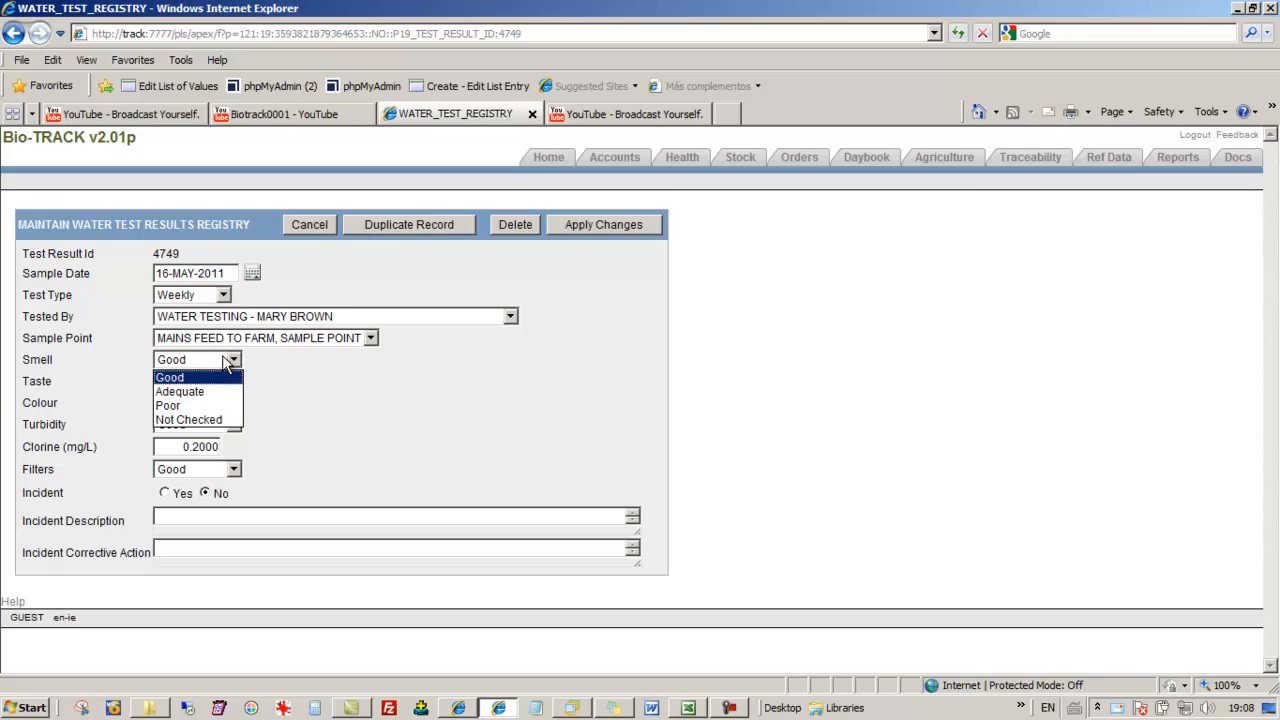
{"action": "left_click", "coordinate": [212, 389]}
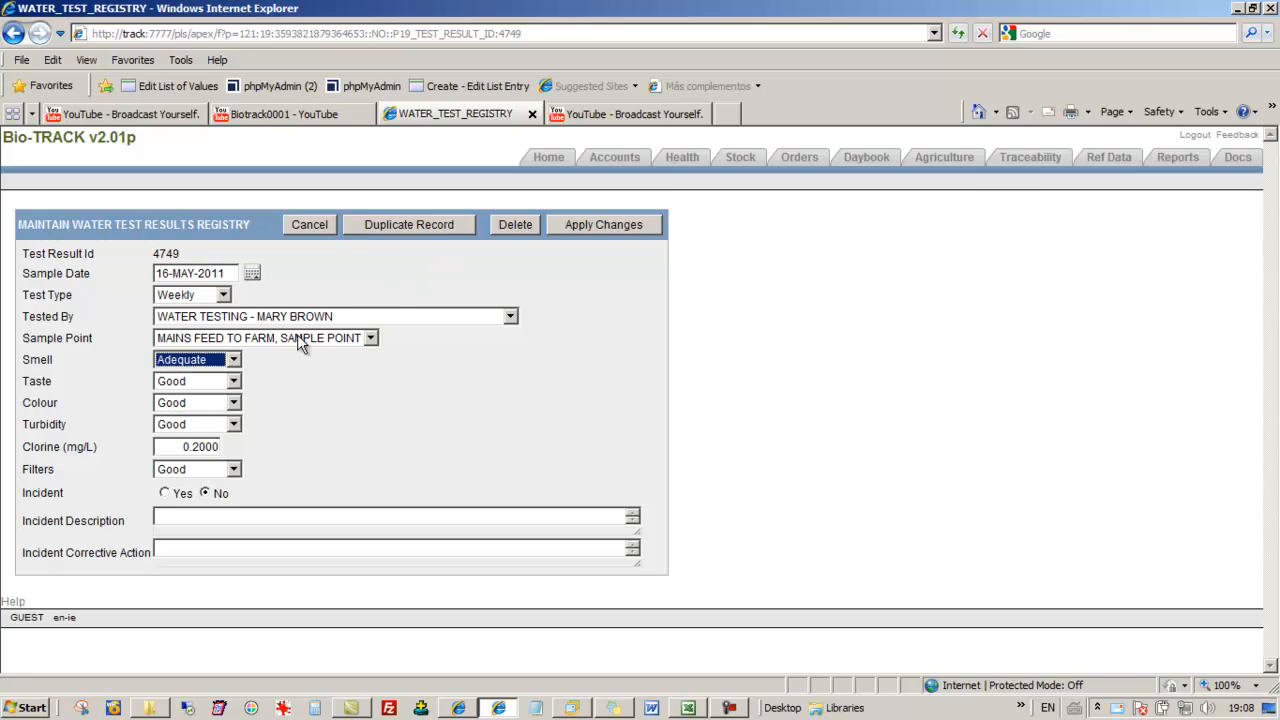
{"action": "left_click", "coordinate": [583, 226]}
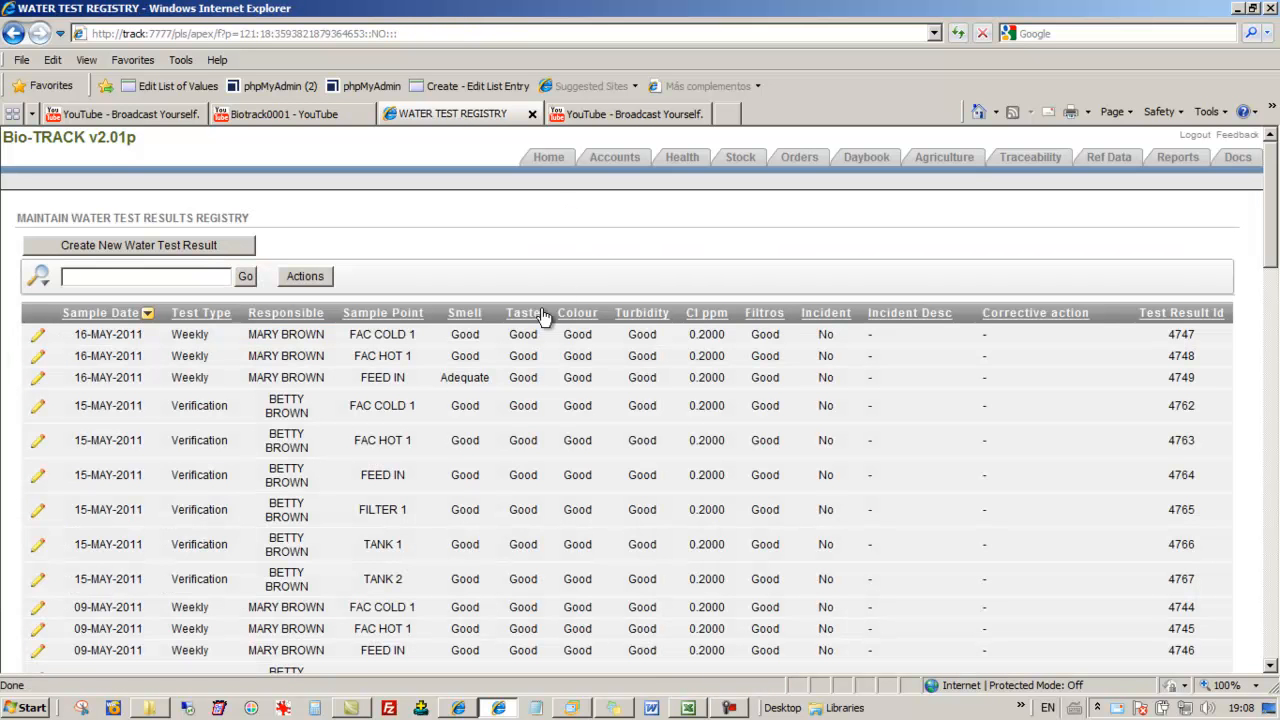
Restore Smell to Good in the 16-MAY-2011 FEED IN water test record and apply the change
{"action": "left_click", "coordinate": [39, 380]}
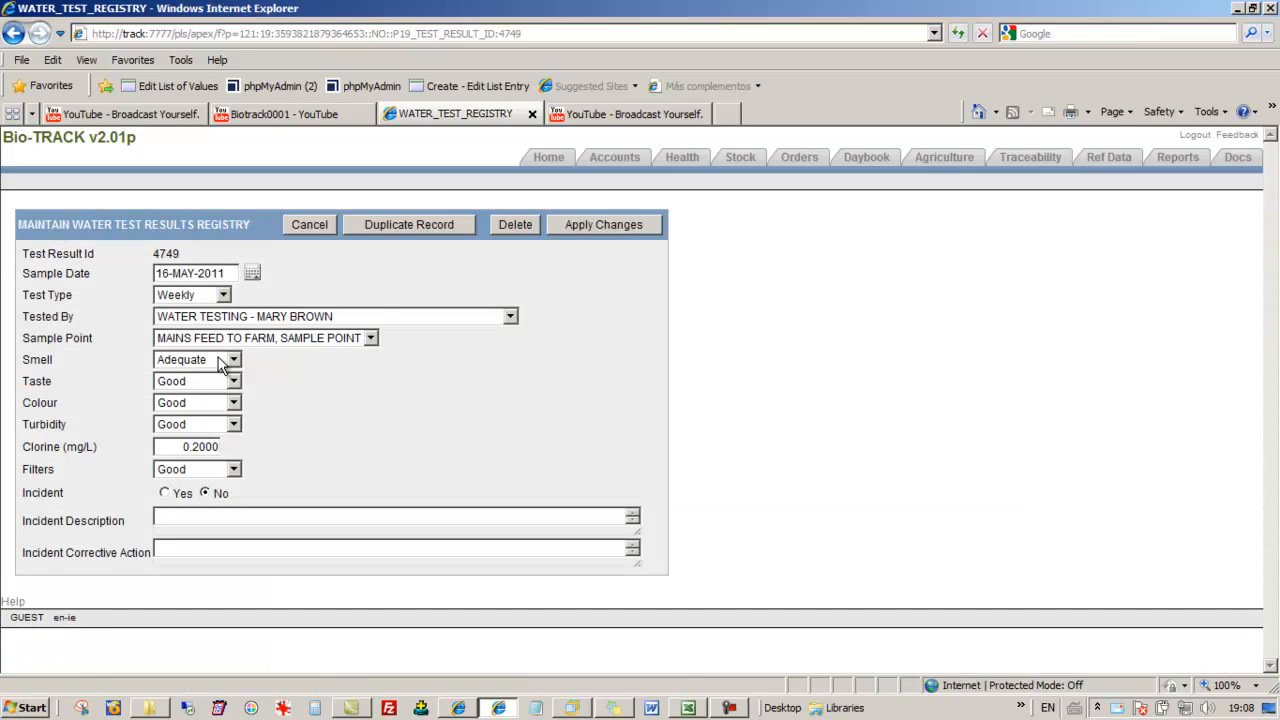
{"action": "left_click", "coordinate": [311, 225]}
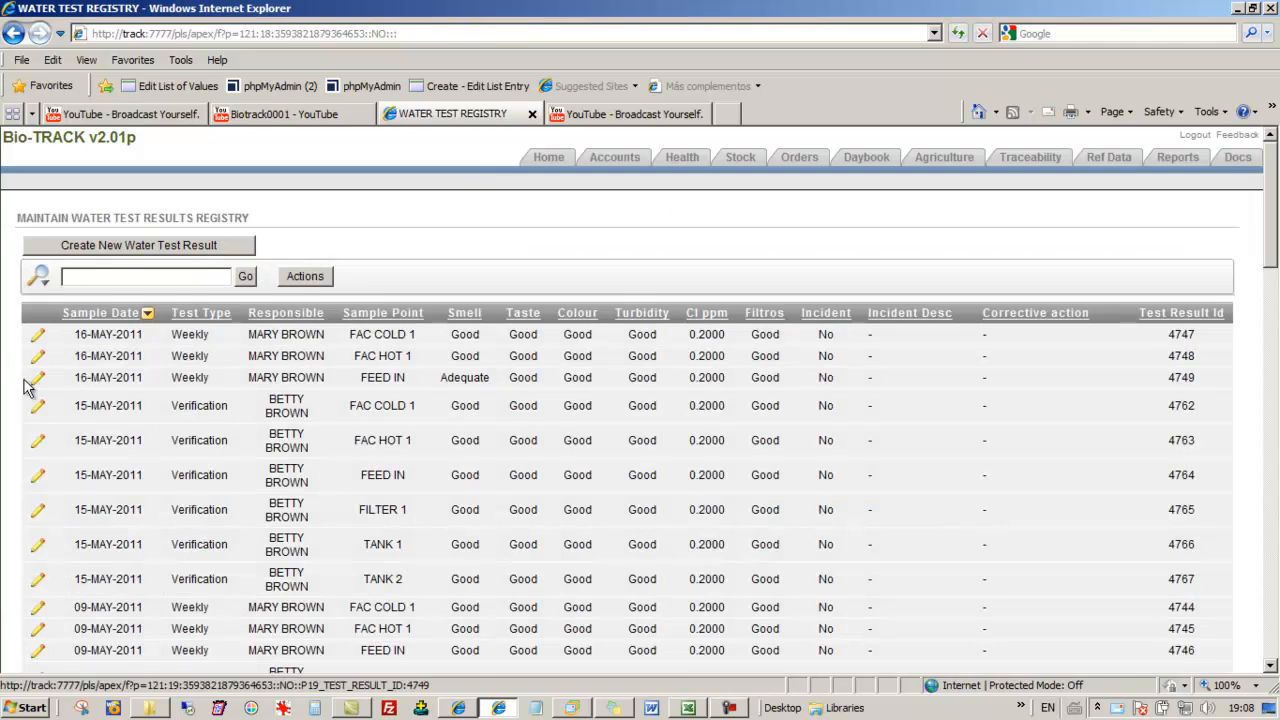
{"action": "left_click", "coordinate": [38, 380]}
{"action": "left_click", "coordinate": [216, 362]}
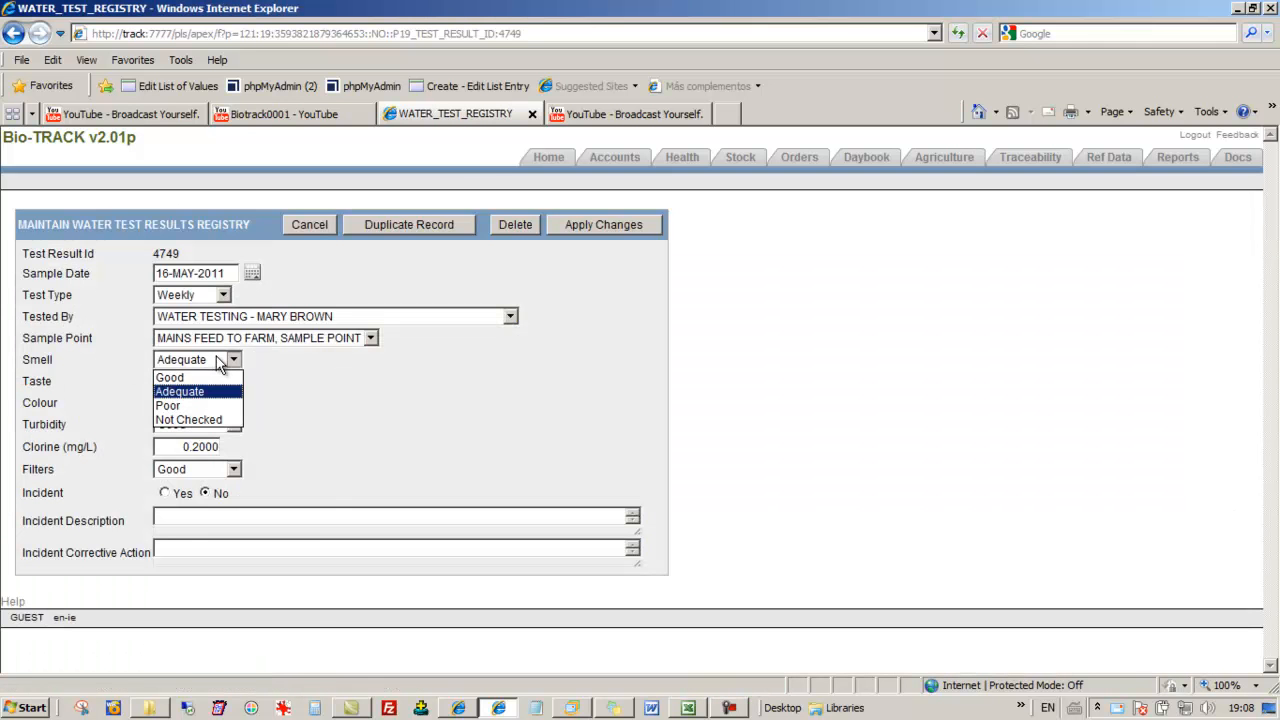
{"action": "left_click", "coordinate": [209, 377]}
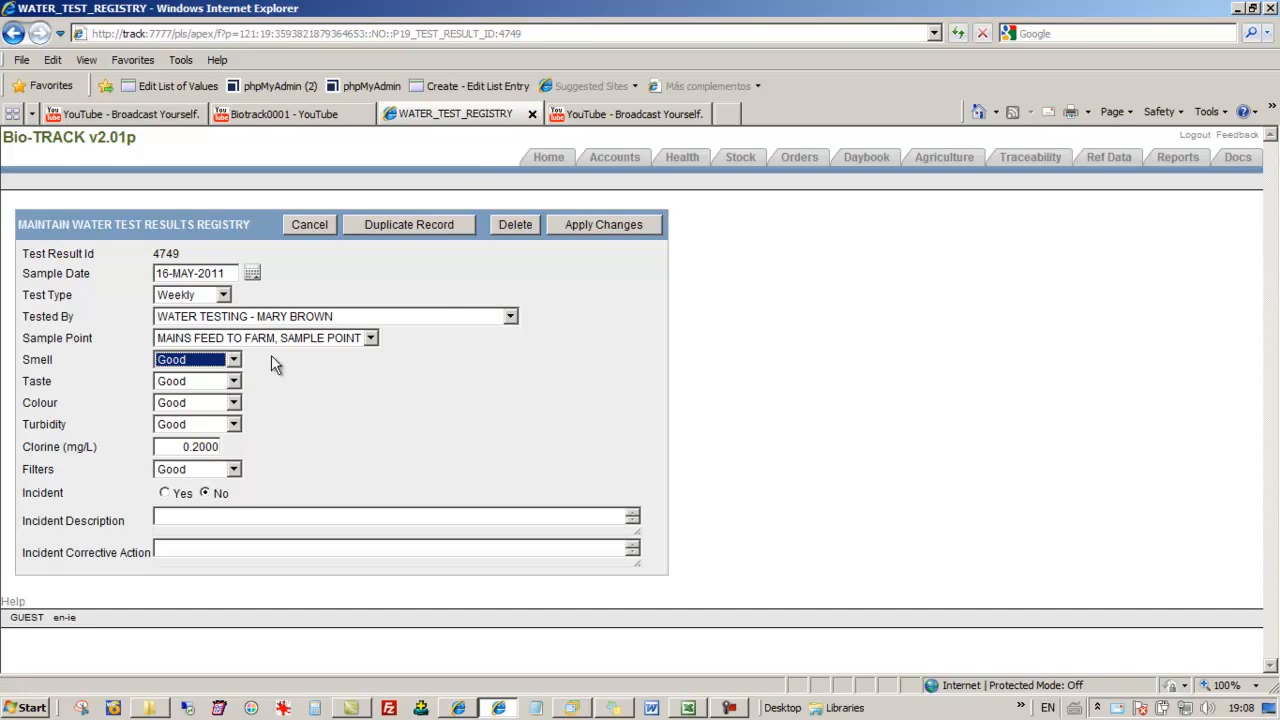
{"action": "left_click", "coordinate": [602, 225]}
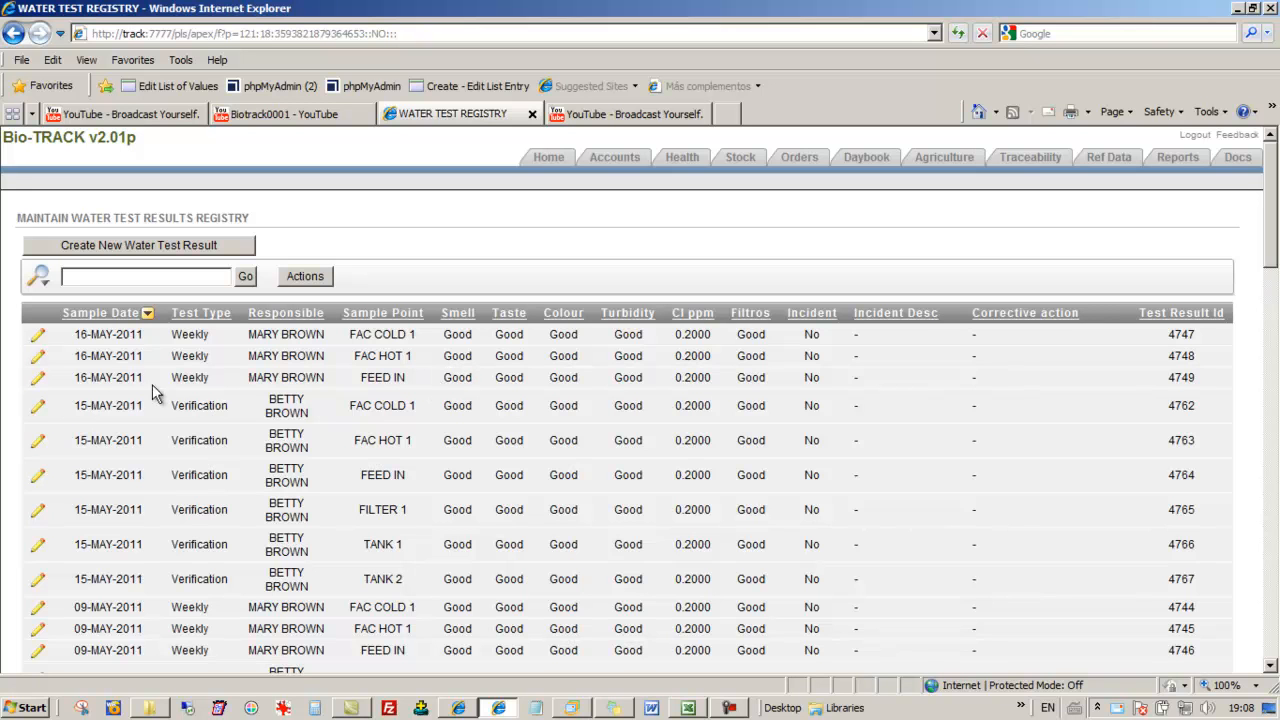
Delete the 15-MAY-2011 verification test record for sample point FAC COLD 1
{"action": "left_click", "coordinate": [38, 408]}
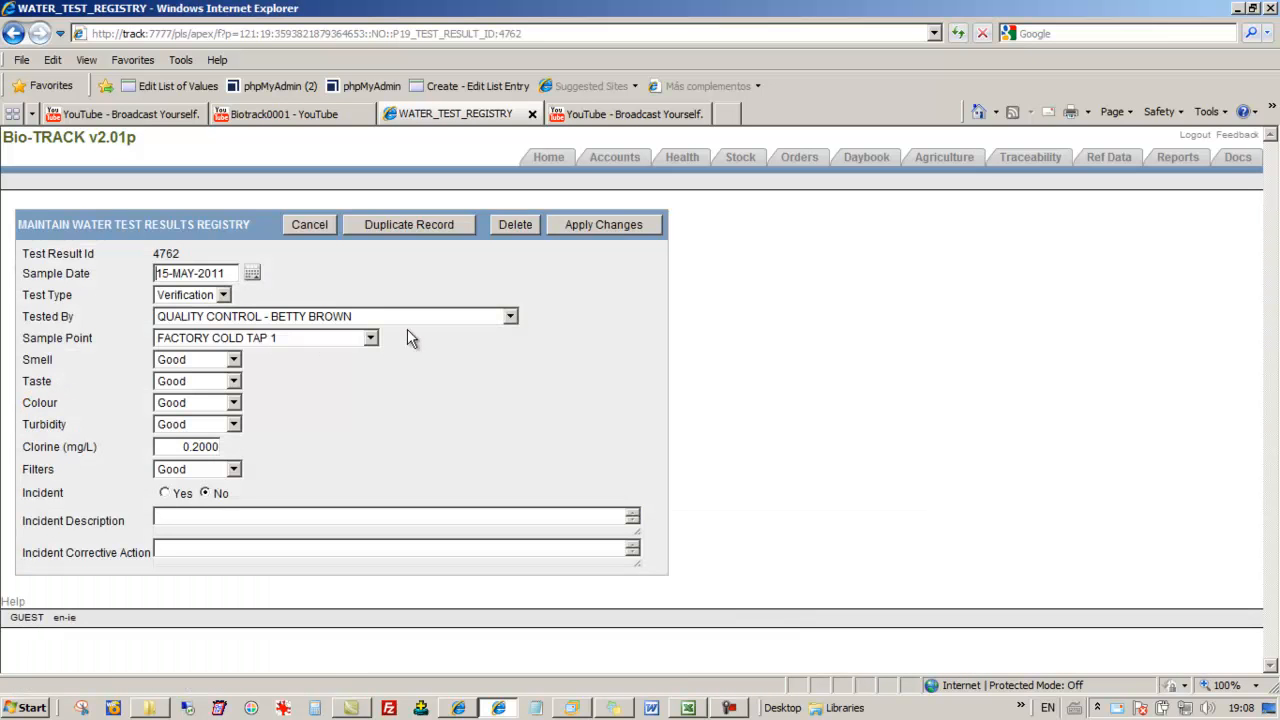
{"action": "left_click", "coordinate": [516, 225]}
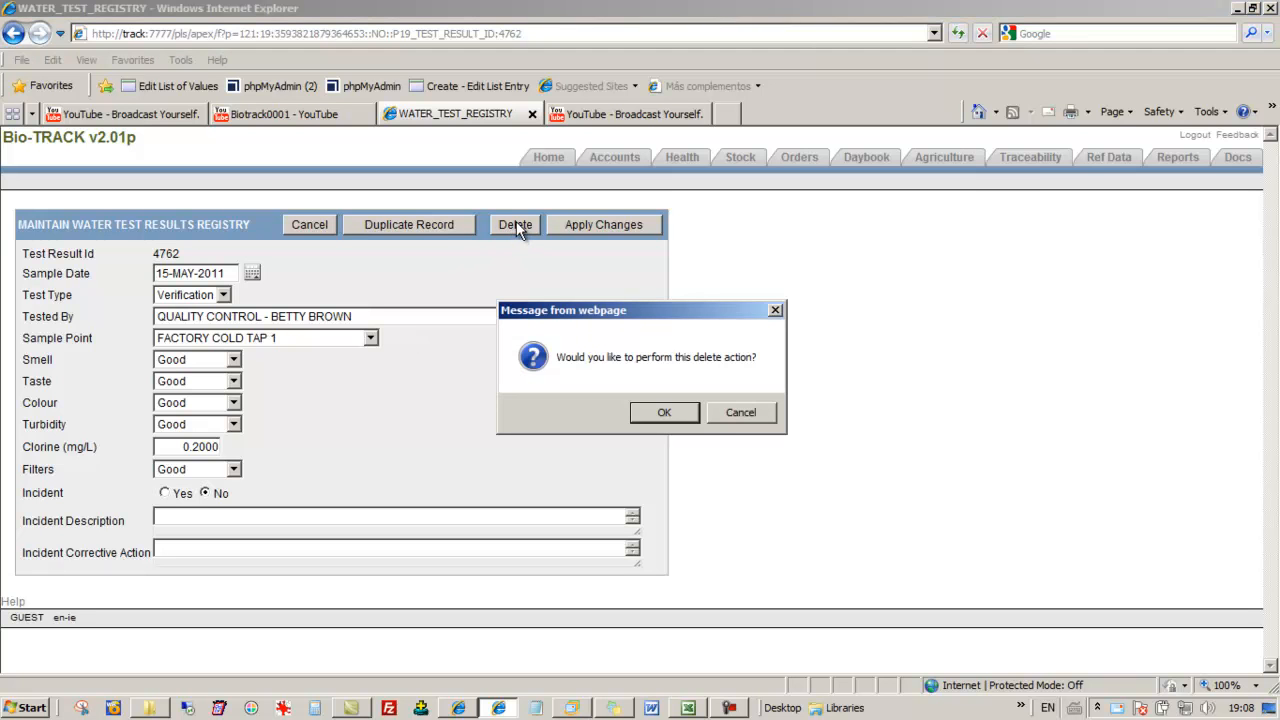
{"action": "left_click", "coordinate": [664, 413]}
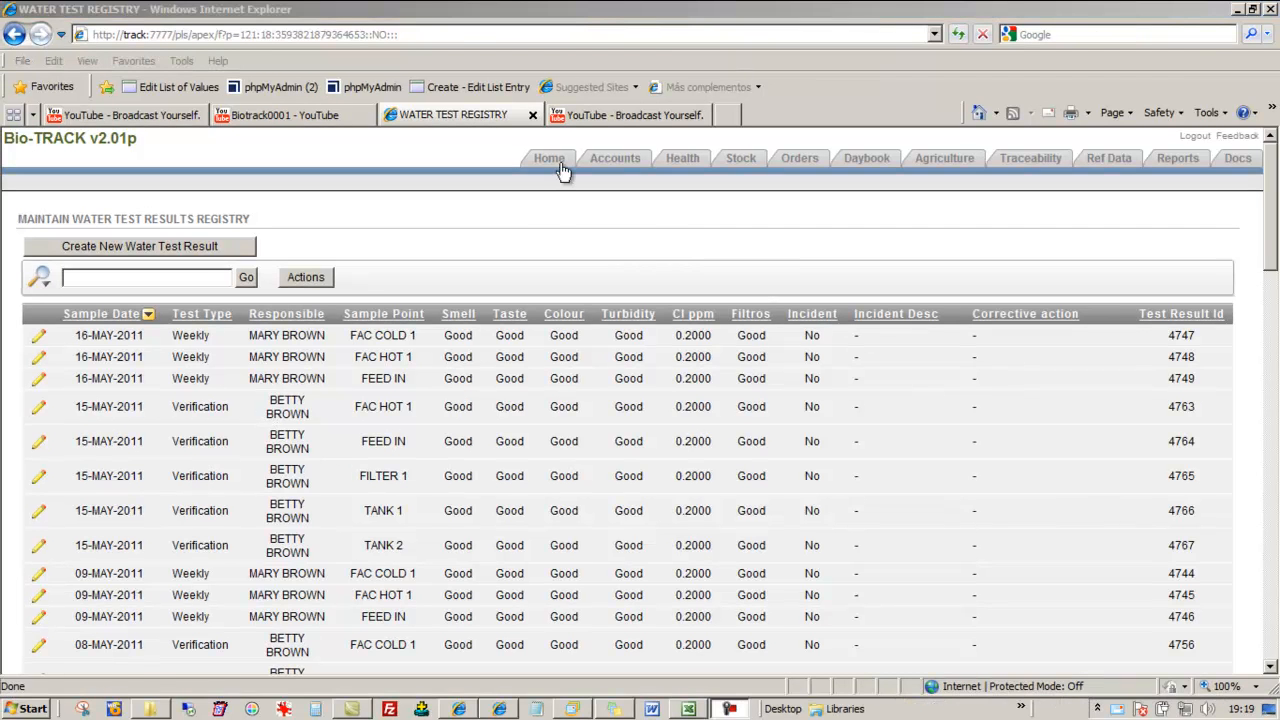
Go through the Health area's Water Registry to All Water Tests and start a new water test result
{"action": "left_click", "coordinate": [558, 157]}
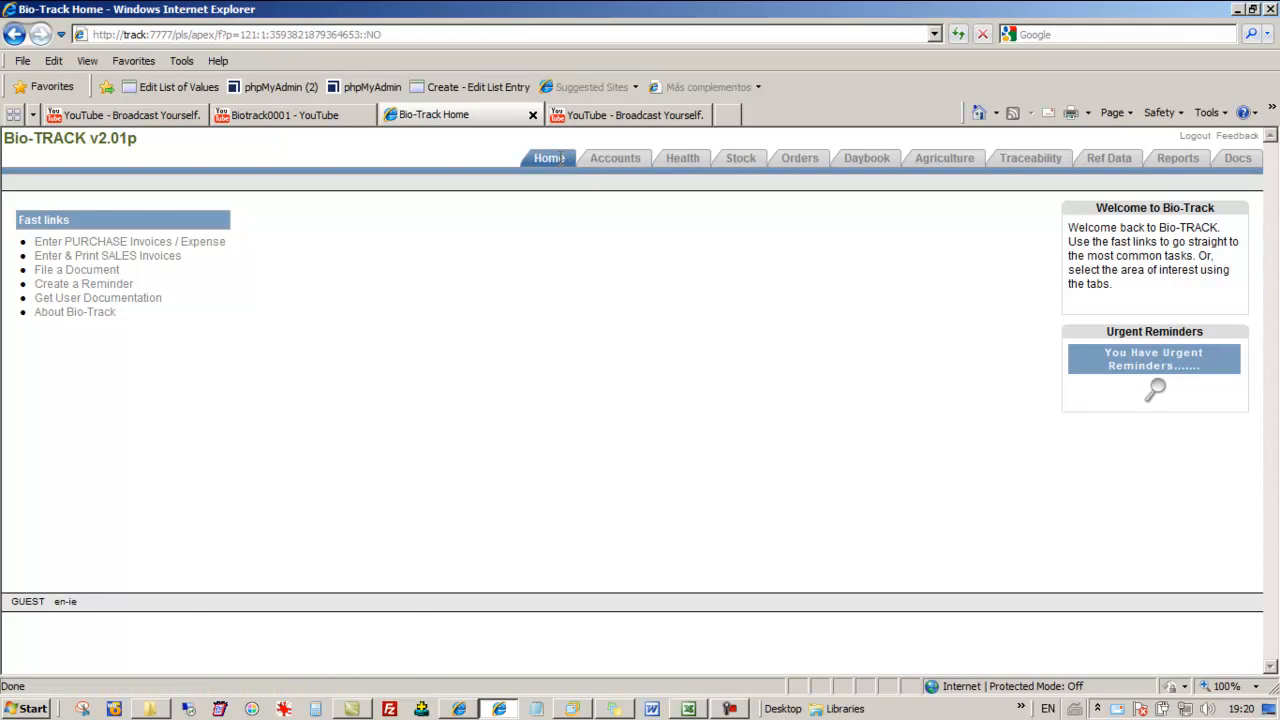
{"action": "left_click", "coordinate": [682, 157]}
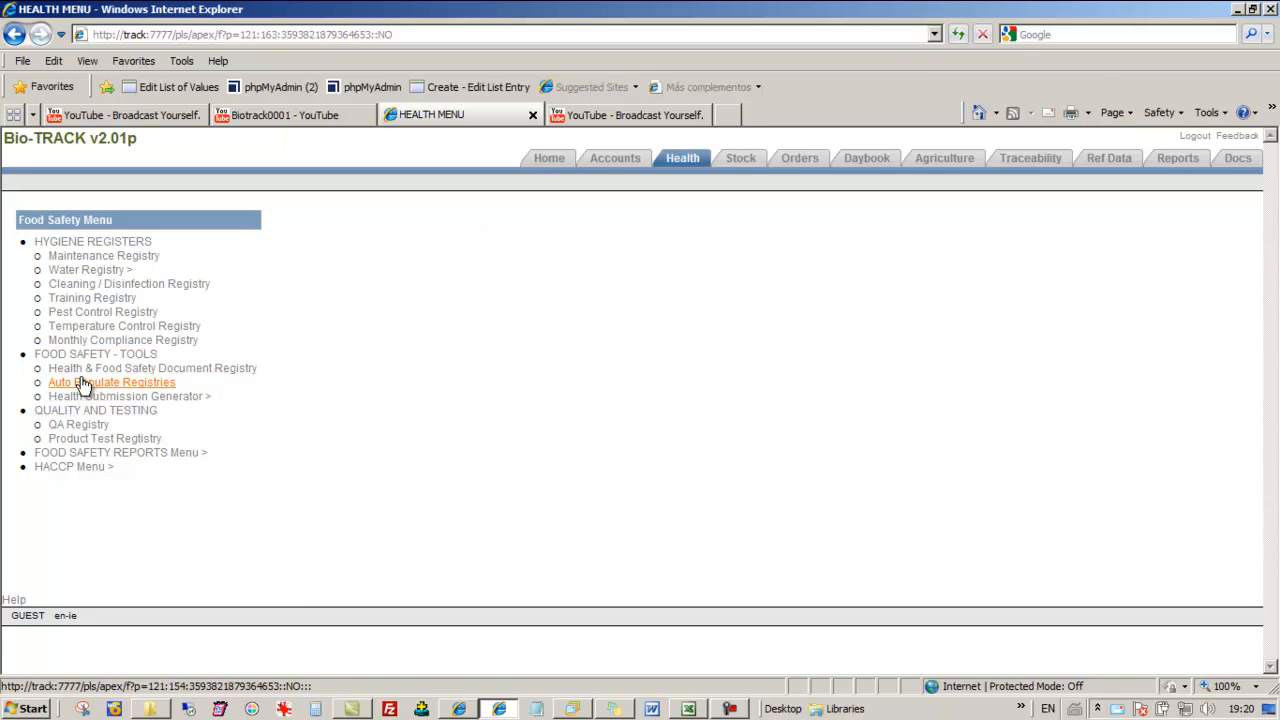
{"action": "left_click", "coordinate": [85, 271]}
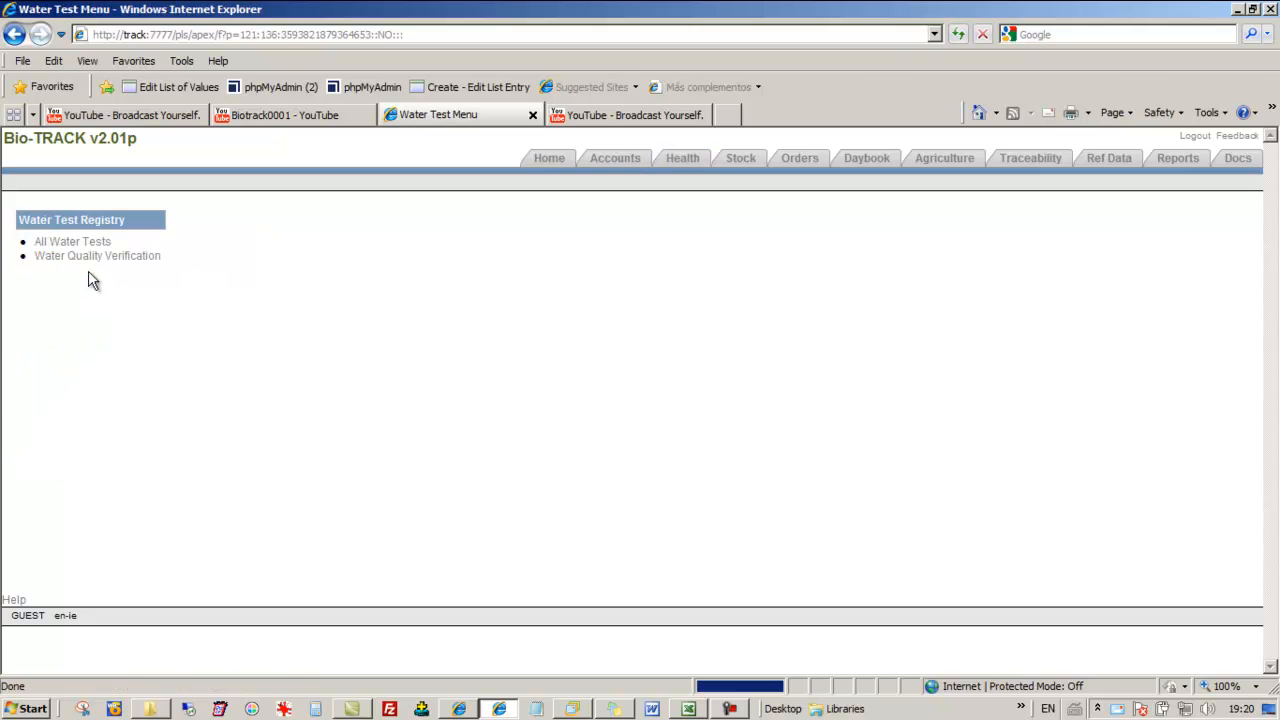
{"action": "left_click", "coordinate": [72, 243]}
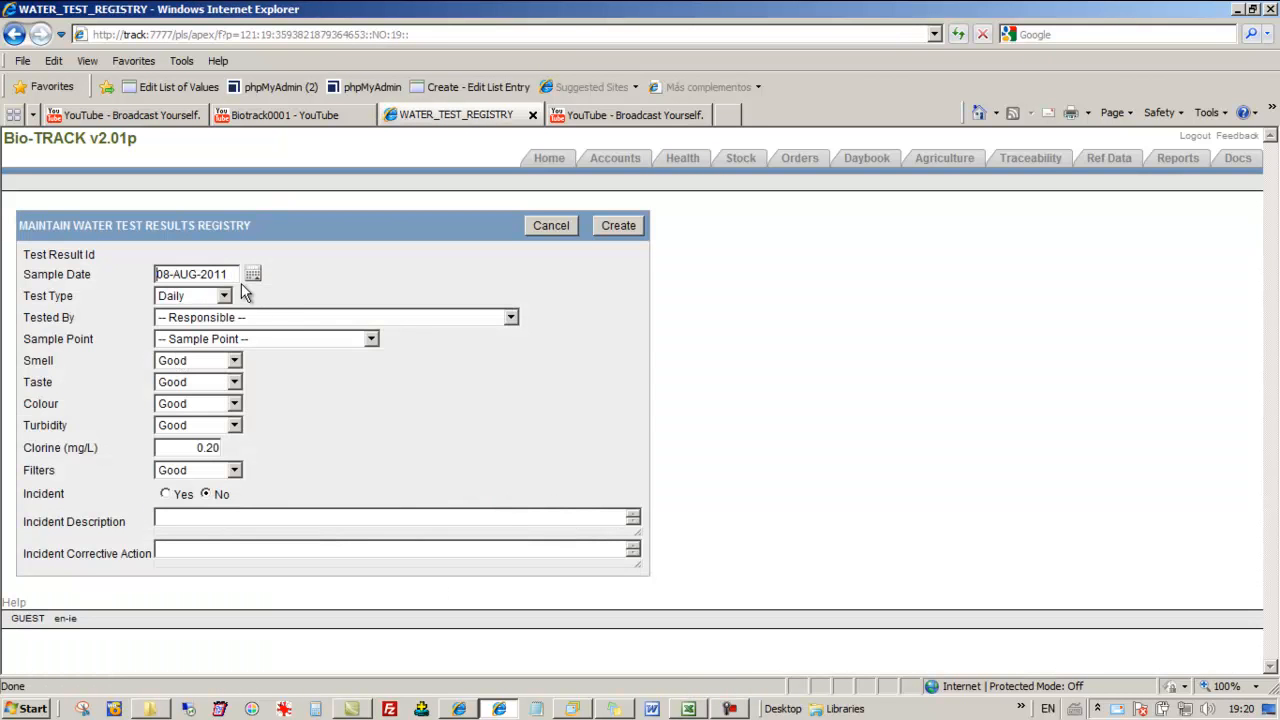
Create the water test with Tested By AUDIT OF HYGIENE - LOCAL FOOD LAB LTD and Sample Point FACTORY COLD TAP 1, and review the saved record
{"action": "left_click", "coordinate": [190, 322]}
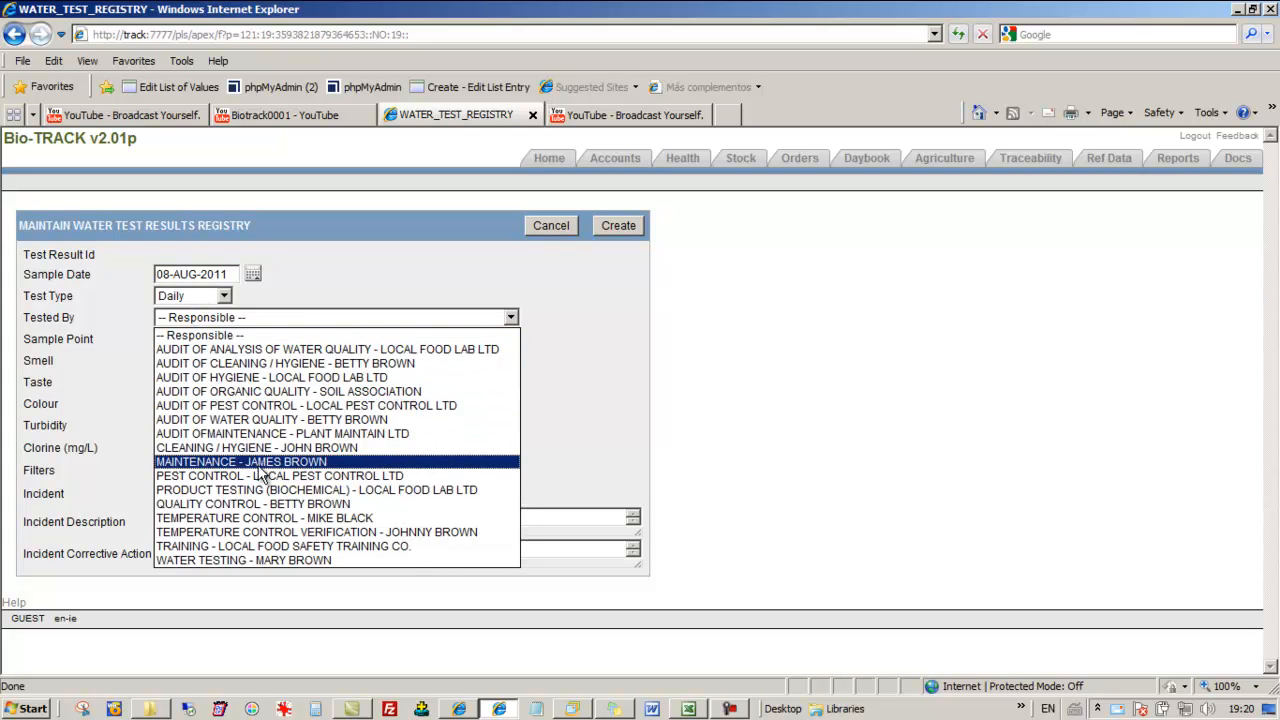
{"action": "left_click", "coordinate": [239, 378]}
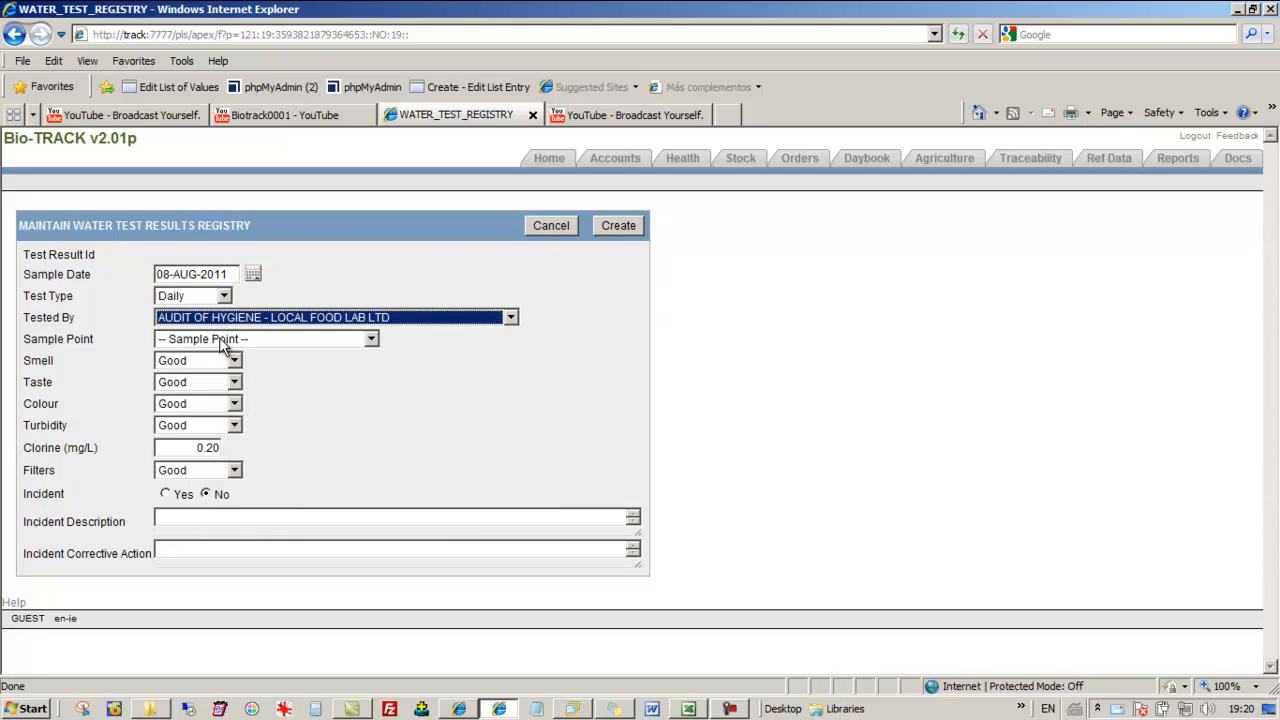
{"action": "left_click", "coordinate": [222, 340]}
{"action": "left_click", "coordinate": [228, 372]}
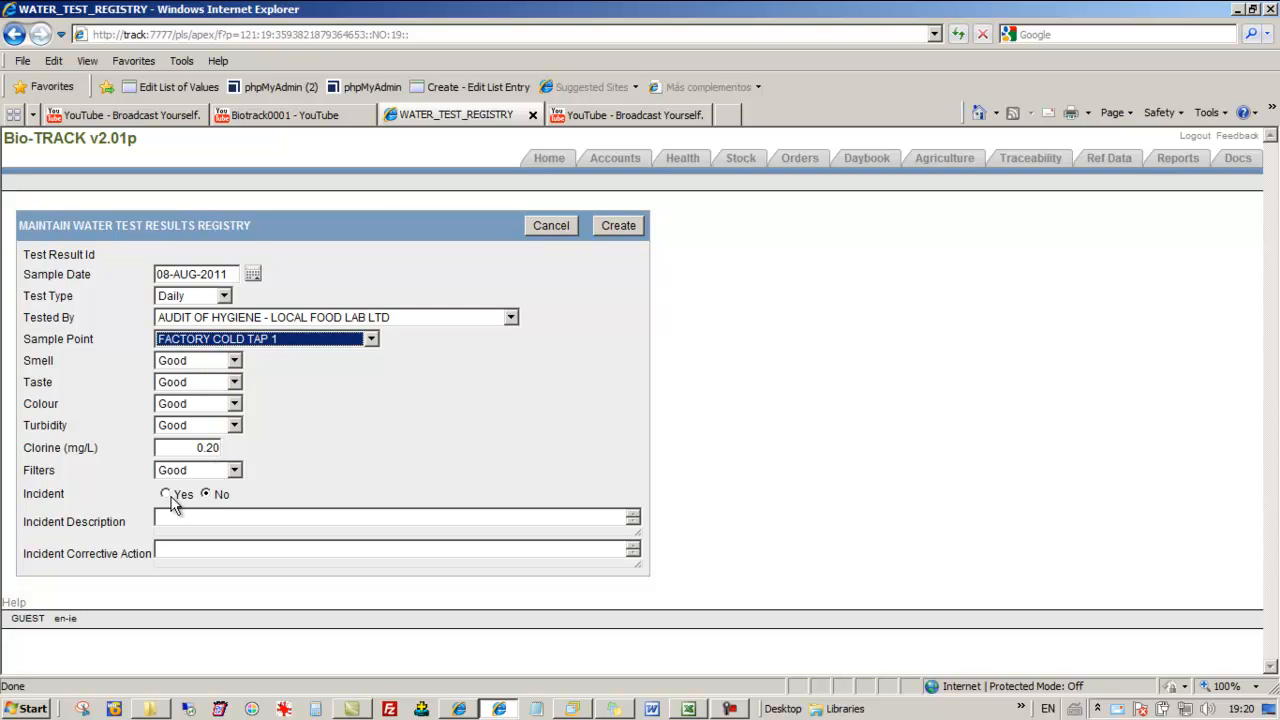
{"action": "left_click", "coordinate": [618, 226]}
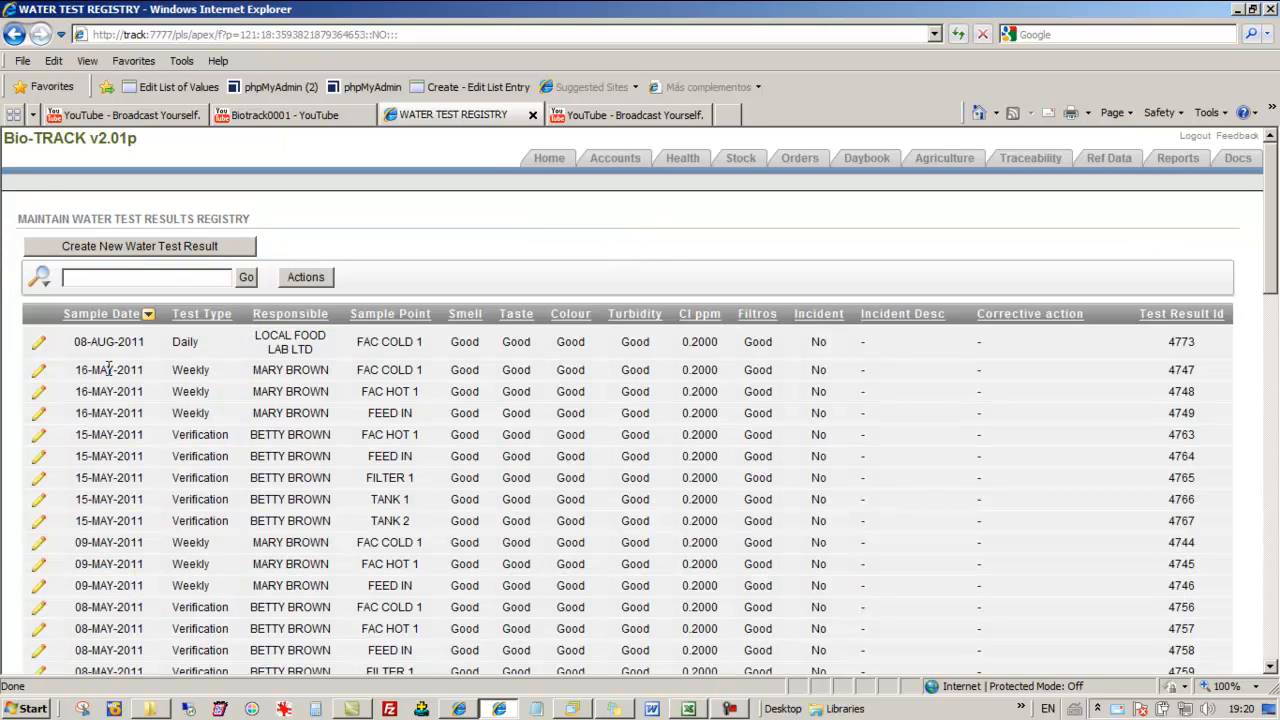
{"action": "left_click", "coordinate": [41, 343]}
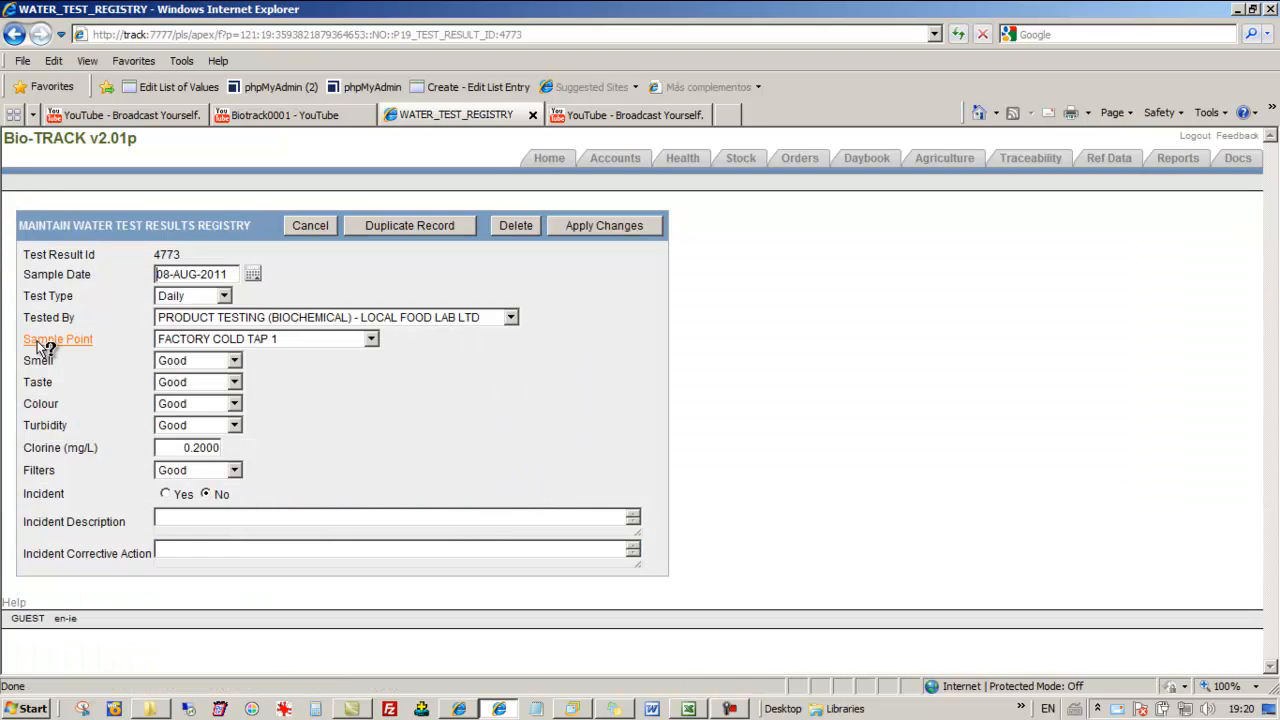
{"action": "left_click", "coordinate": [311, 225]}
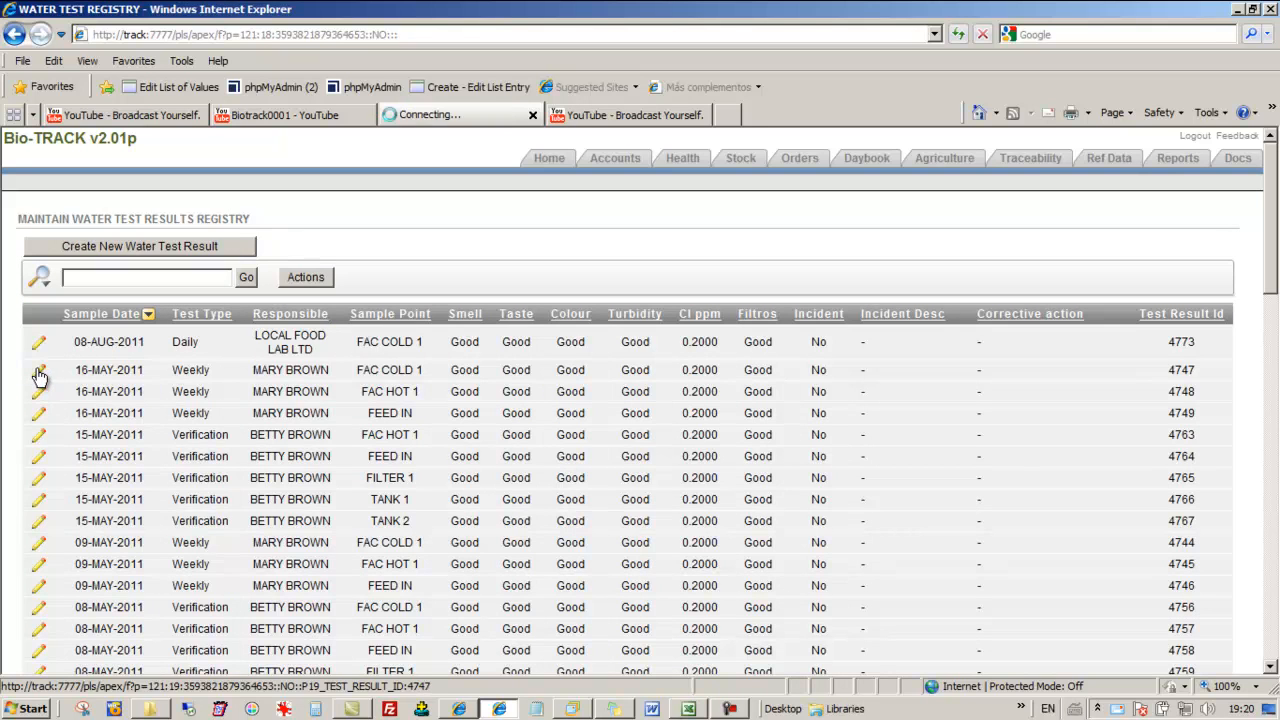
{"action": "left_click", "coordinate": [38, 370]}
{"action": "left_click", "coordinate": [316, 318]}
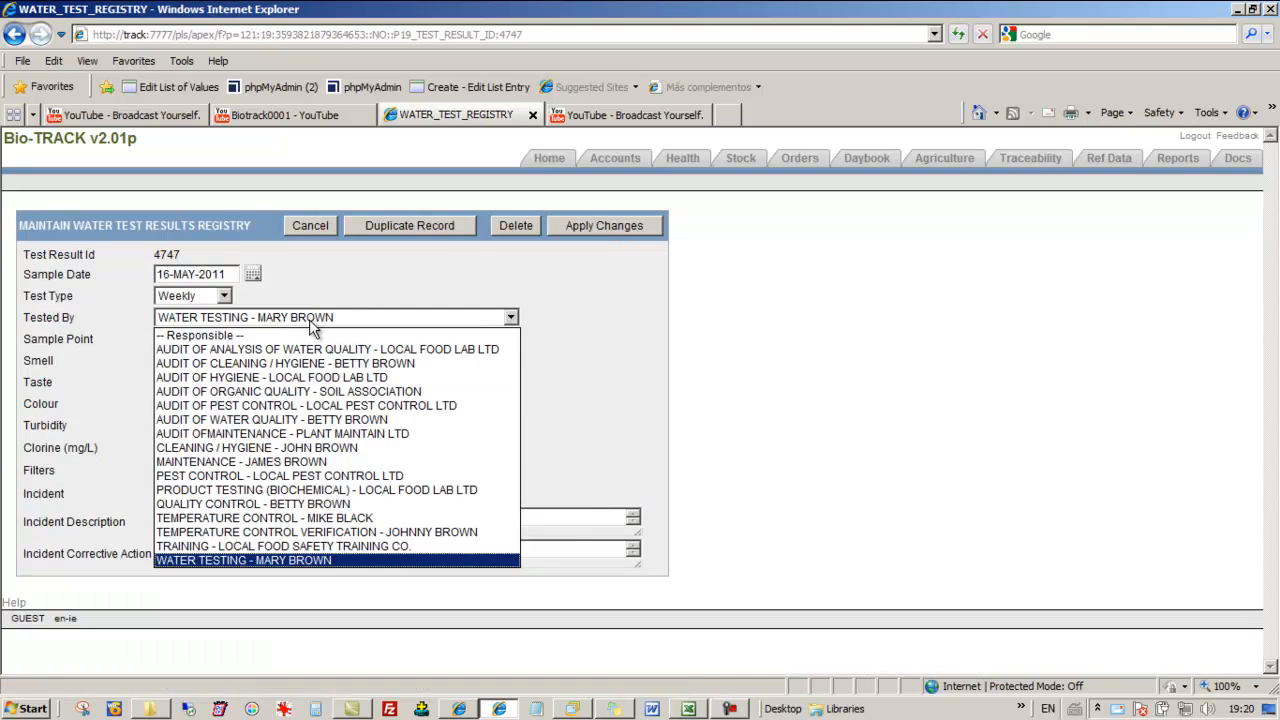
{"action": "left_click", "coordinate": [290, 449]}
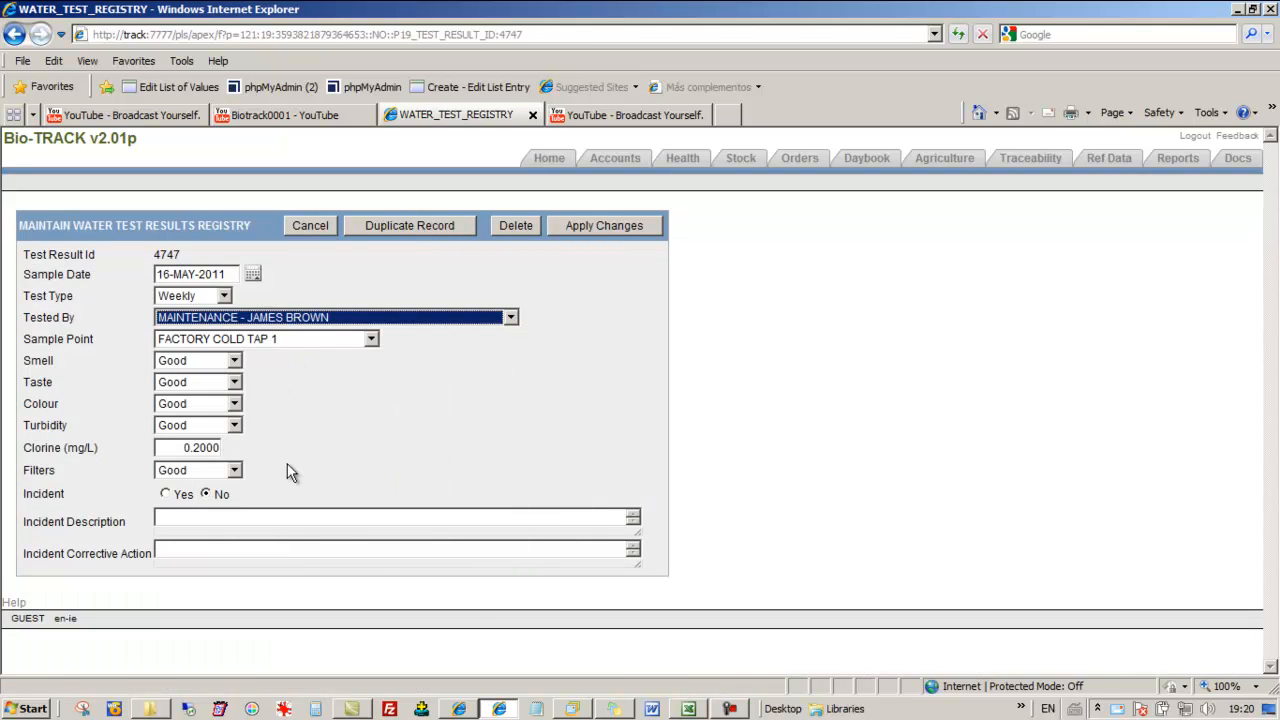
{"action": "left_click", "coordinate": [316, 228]}
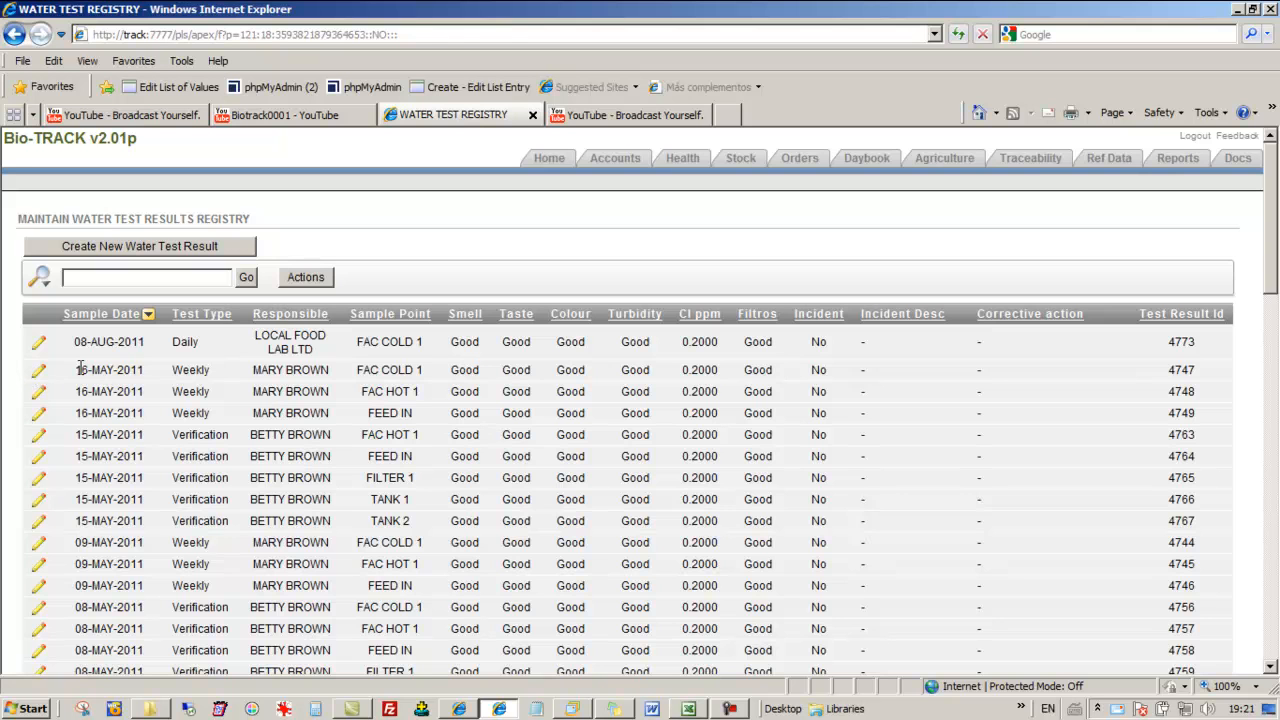
{"action": "left_click", "coordinate": [38, 370]}
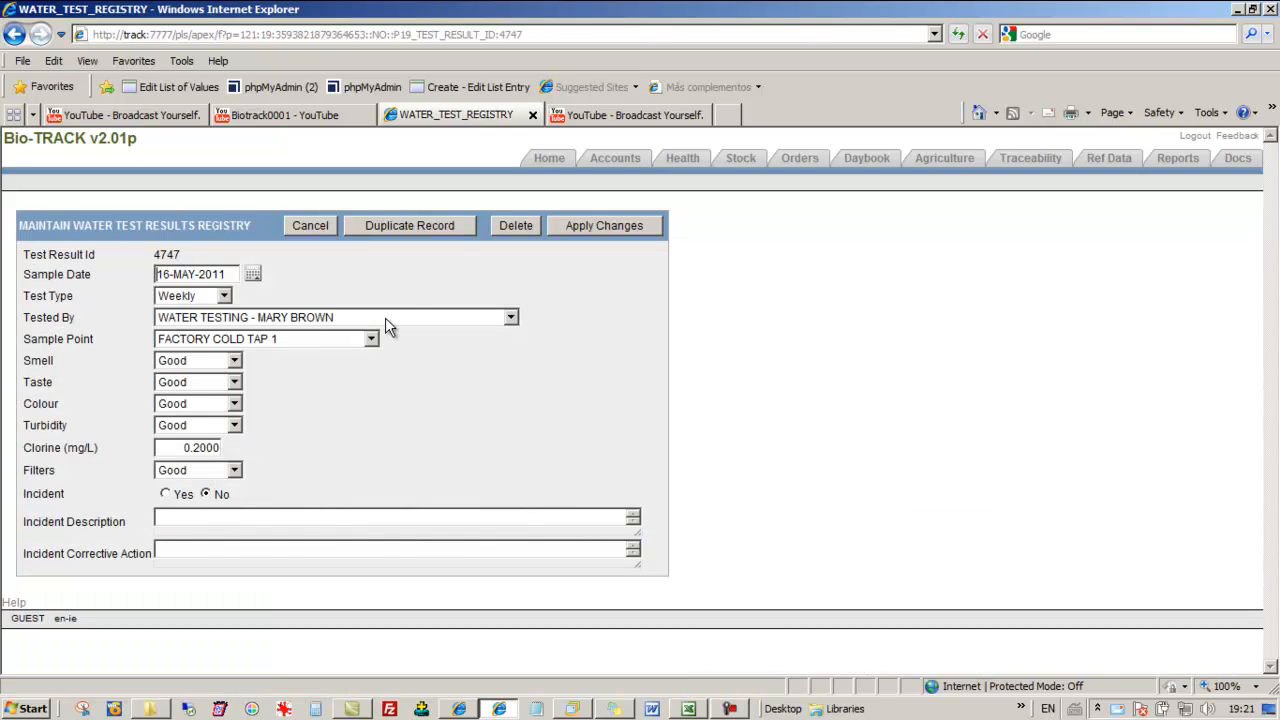
{"action": "left_click", "coordinate": [385, 317]}
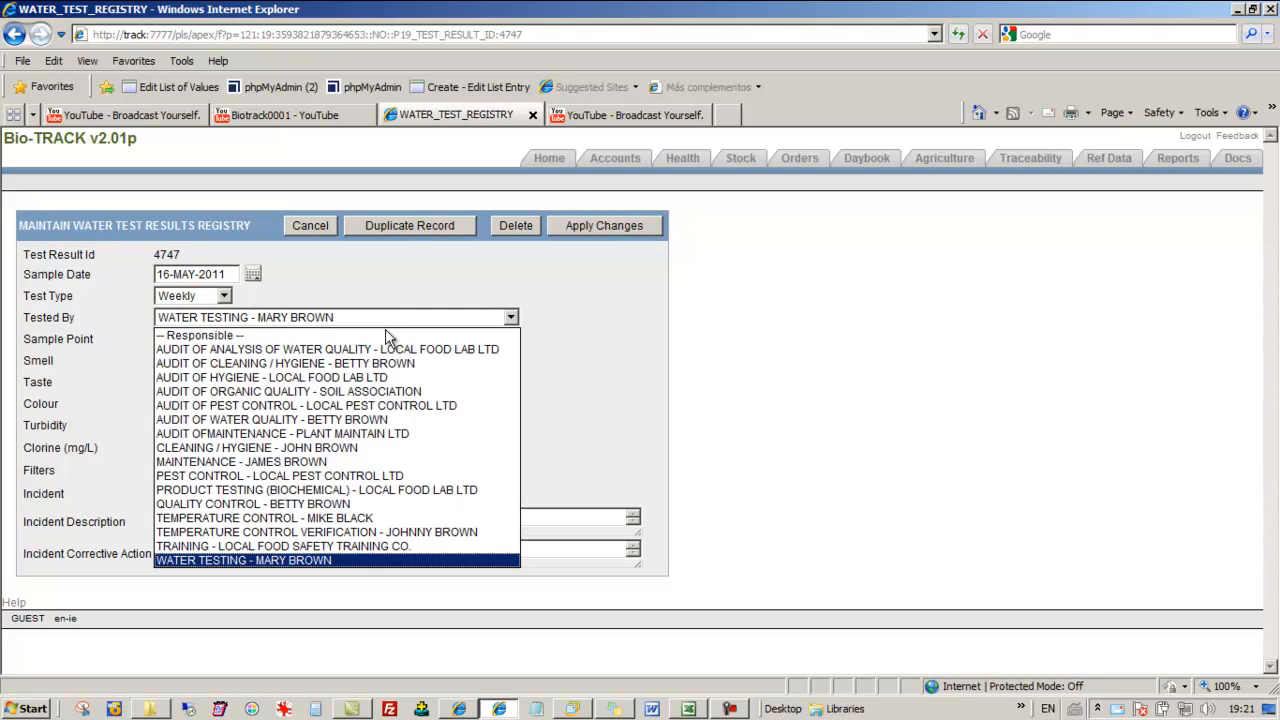
{"action": "left_click", "coordinate": [338, 465]}
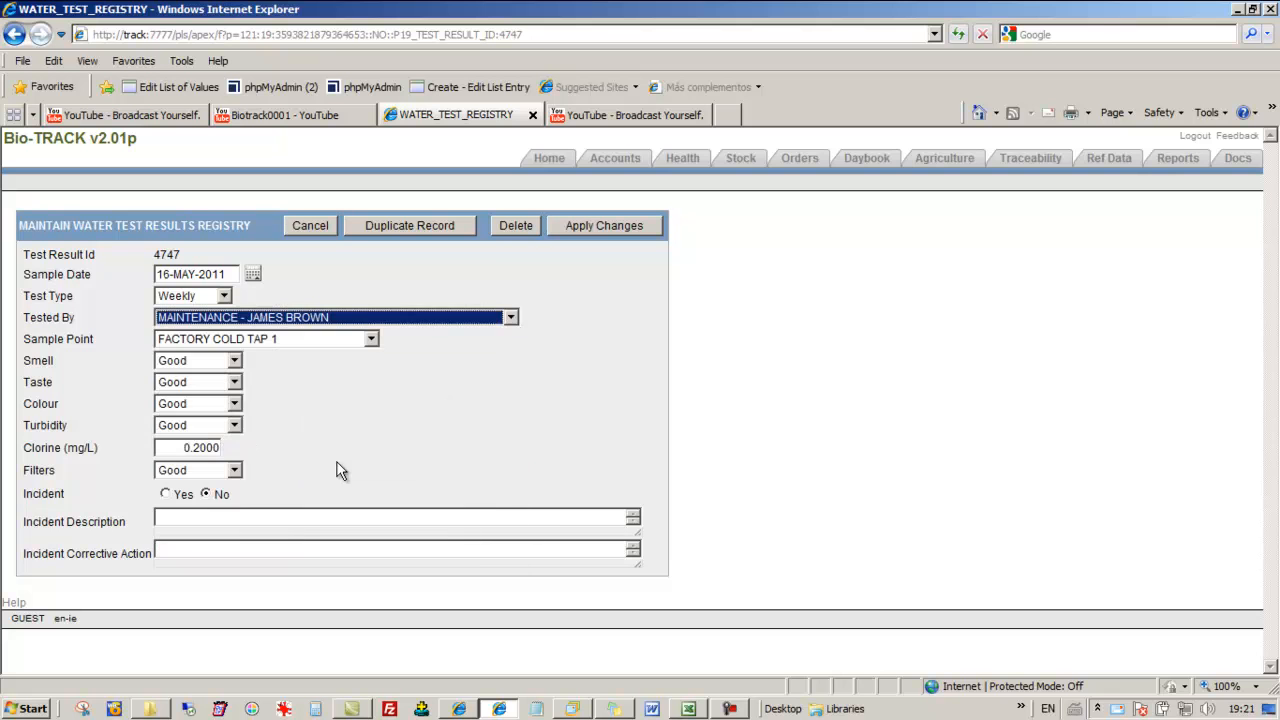
{"action": "left_click", "coordinate": [318, 225]}
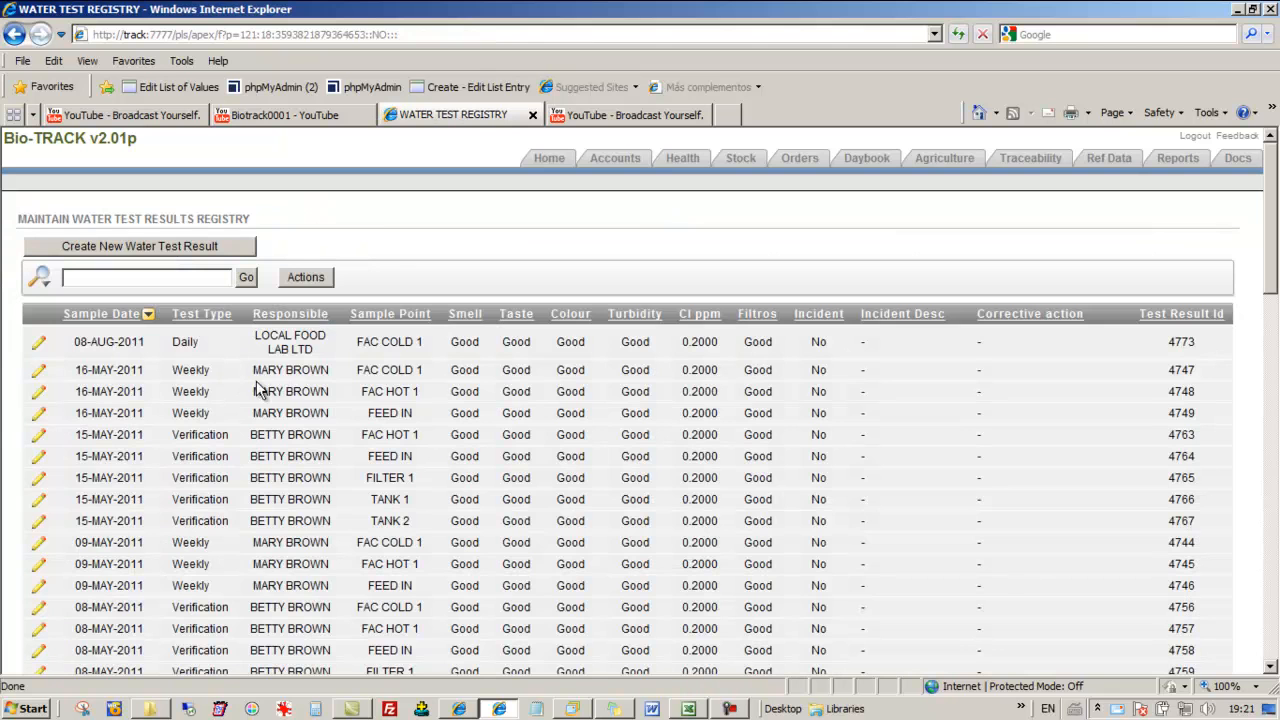
{"action": "left_click", "coordinate": [38, 372]}
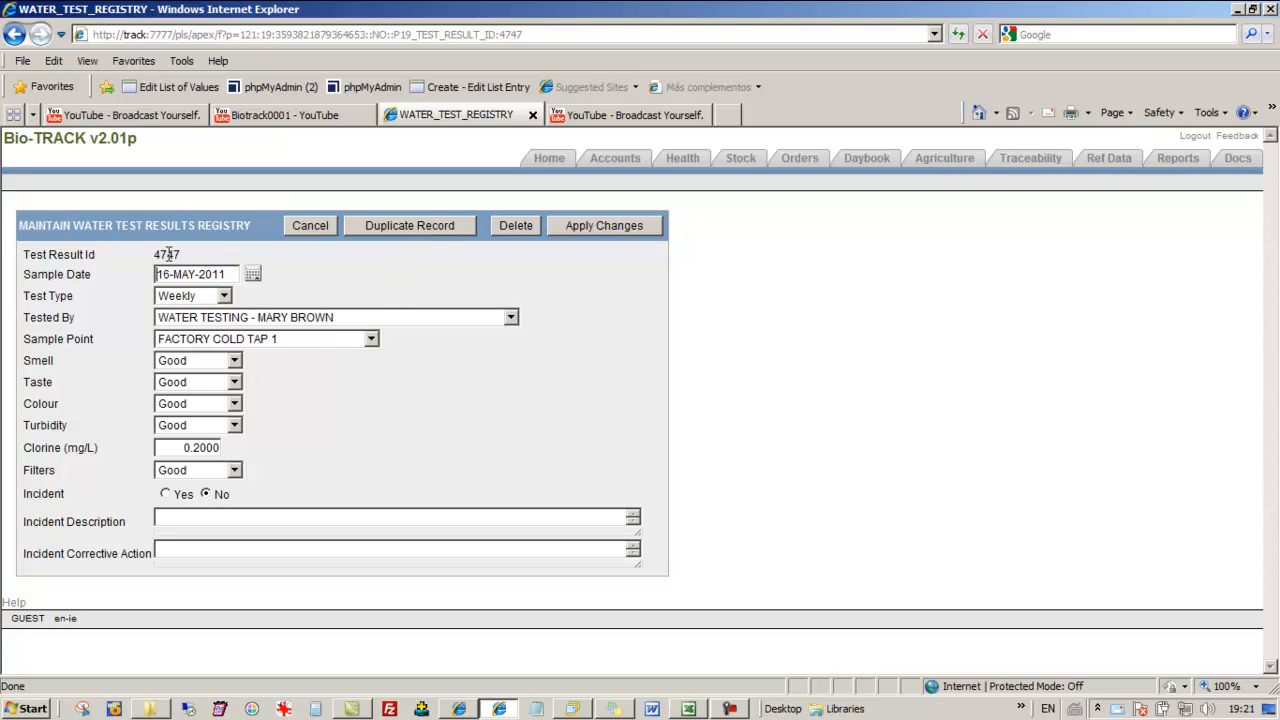
{"action": "left_click", "coordinate": [316, 226]}
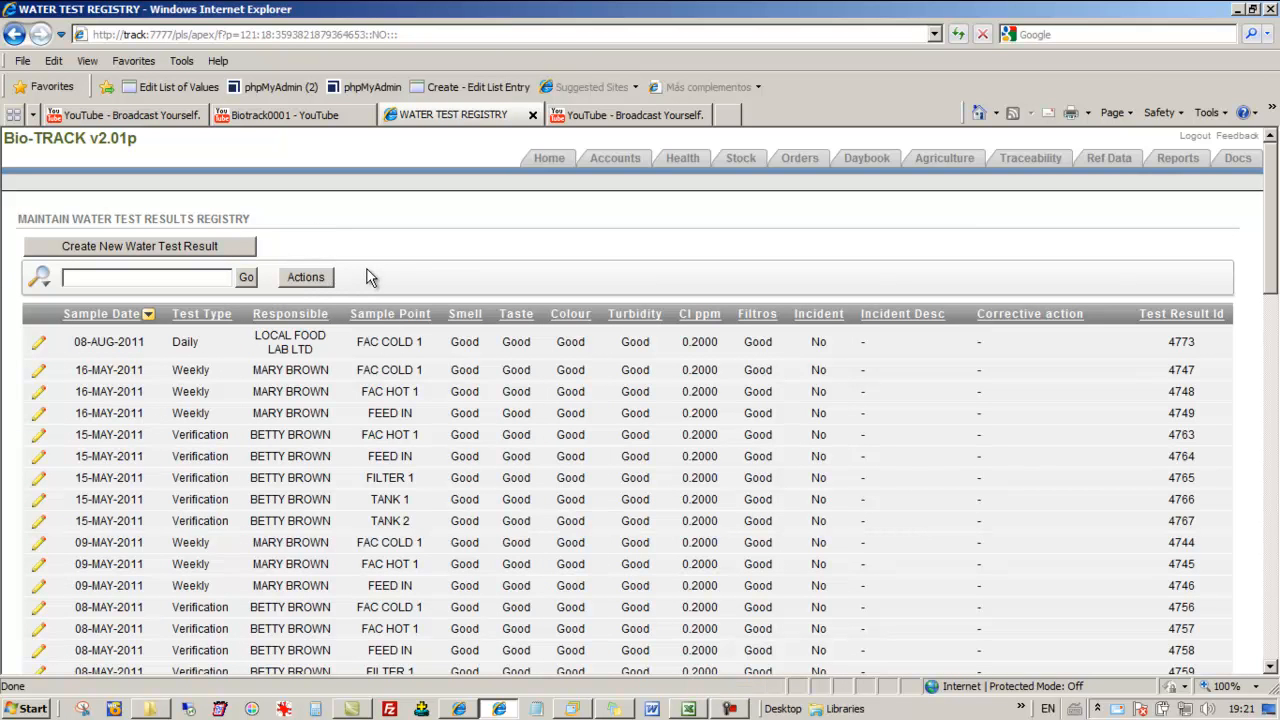
Hide the Responsible column from the water test results report
{"action": "left_click", "coordinate": [316, 282]}
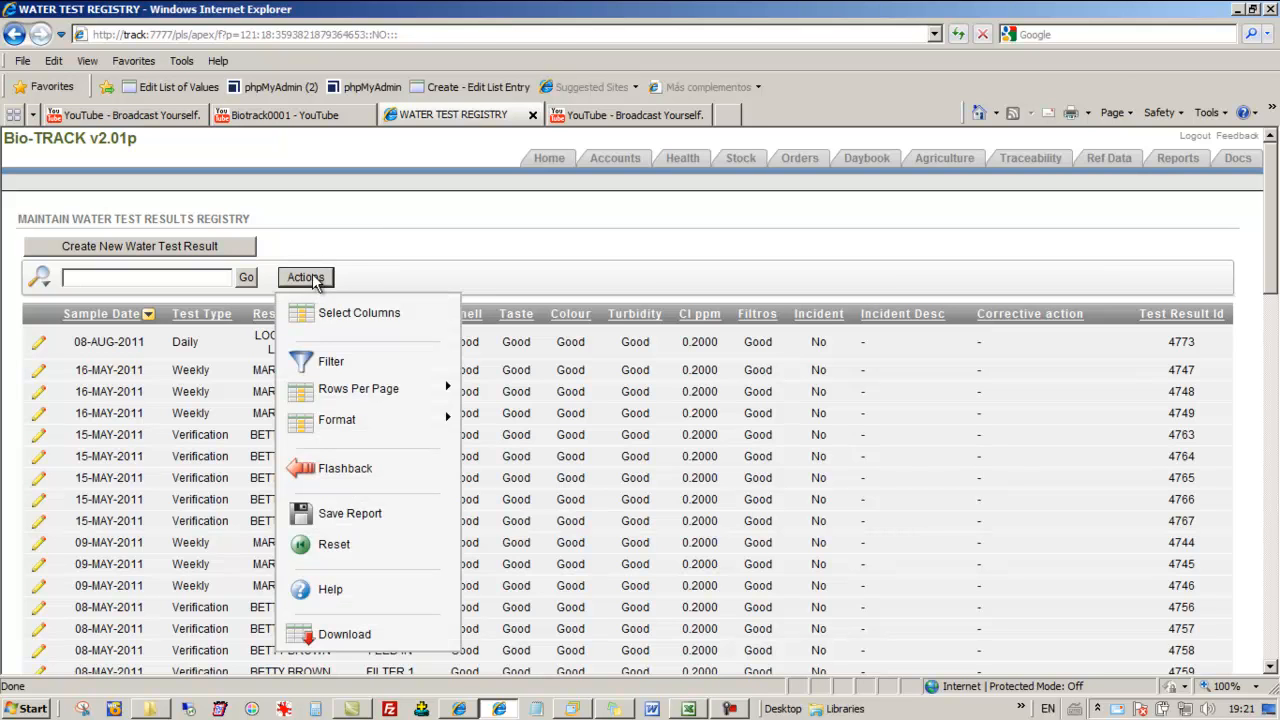
{"action": "left_click", "coordinate": [386, 316]}
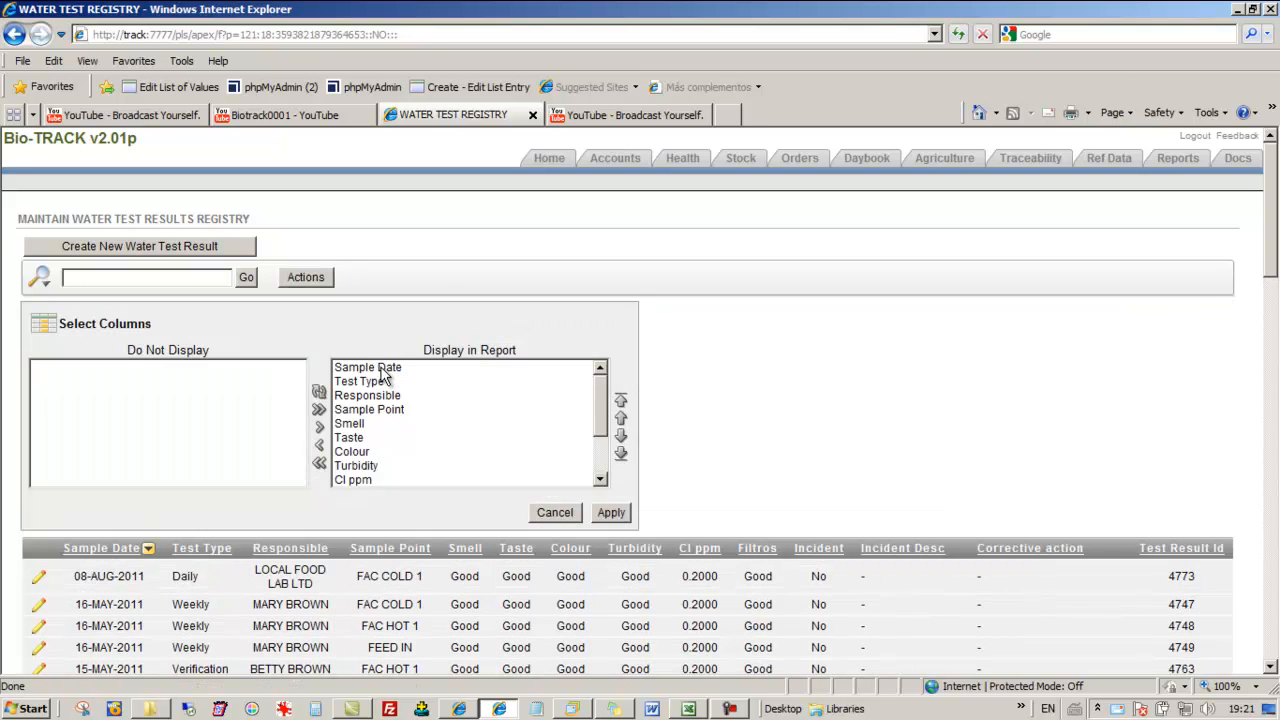
{"action": "left_click", "coordinate": [386, 368]}
{"action": "left_click", "coordinate": [372, 412]}
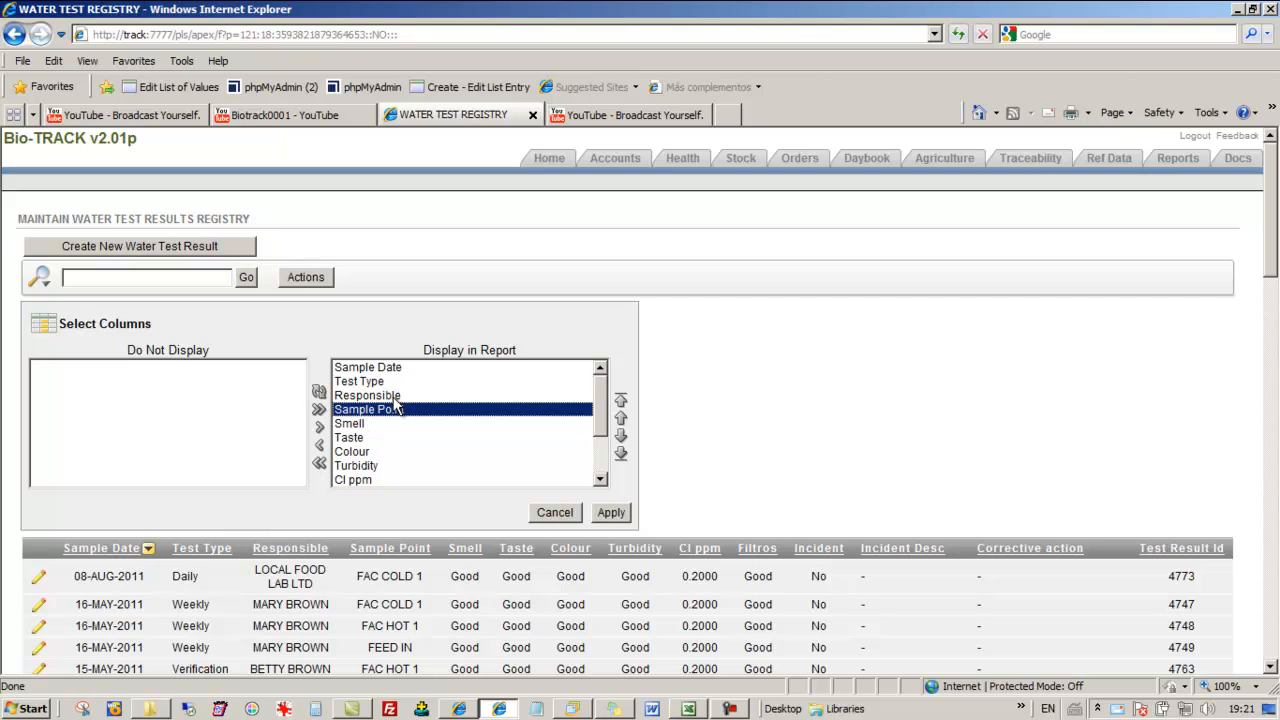
{"action": "left_click", "coordinate": [392, 396]}
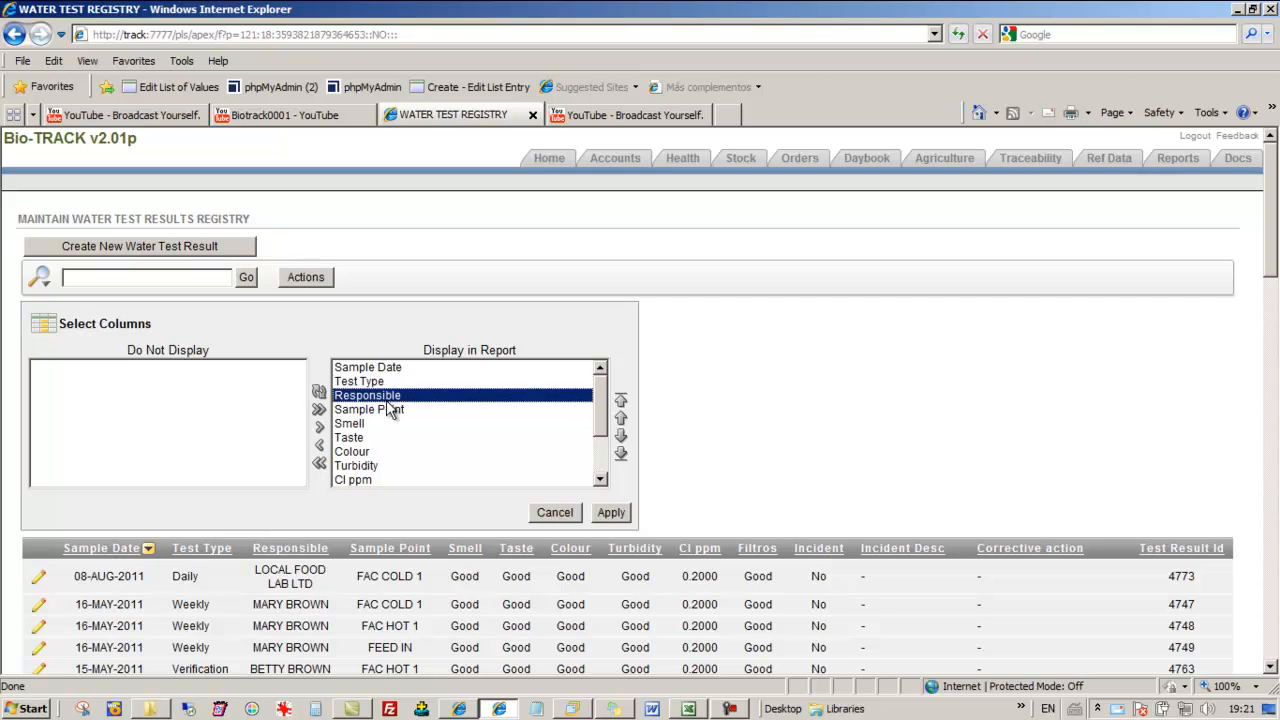
{"action": "left_click", "coordinate": [320, 446]}
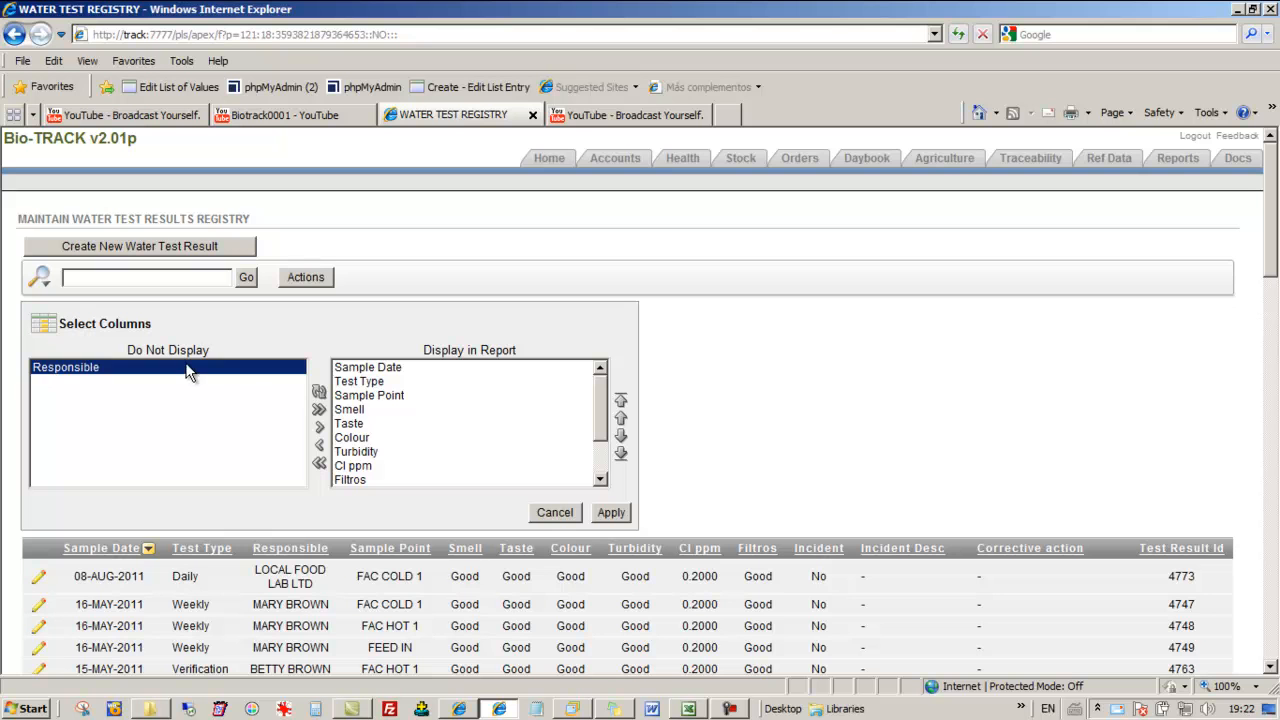
{"action": "left_click", "coordinate": [611, 513]}
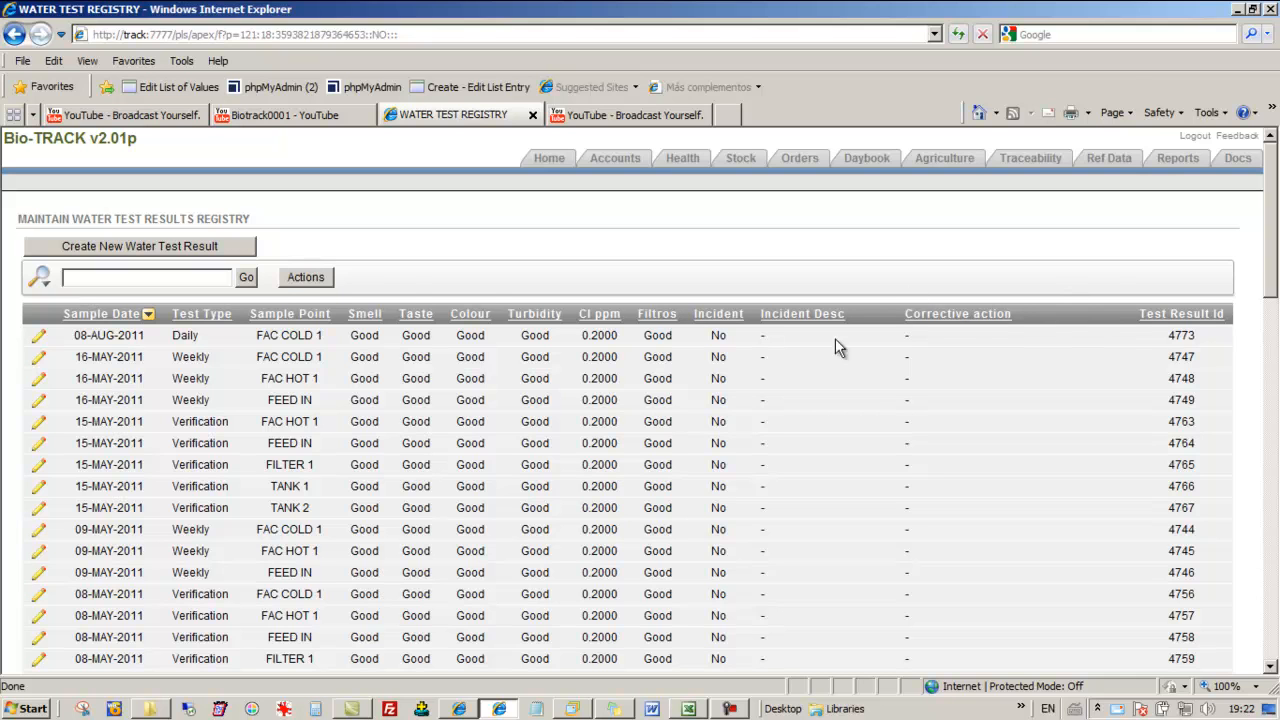
Filter the water test report to records with a Sample Date greater than 01-Aug-2011
{"action": "left_click", "coordinate": [300, 277]}
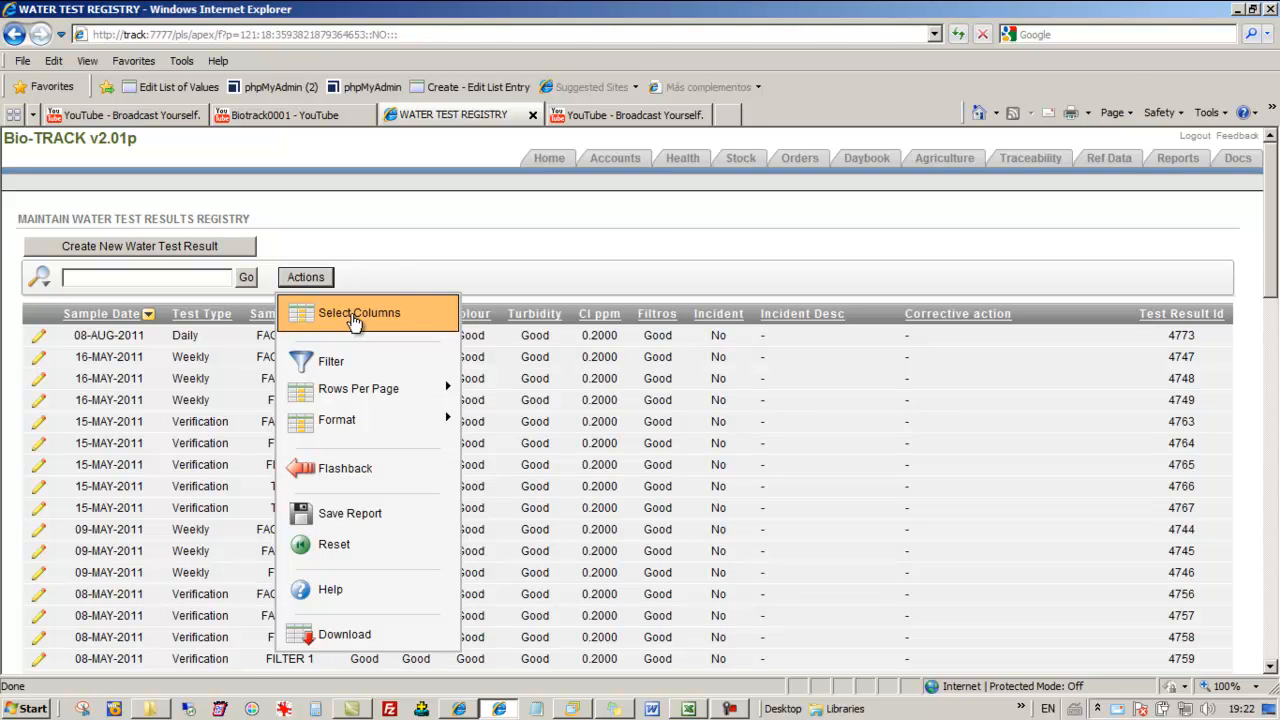
{"action": "left_click", "coordinate": [331, 362]}
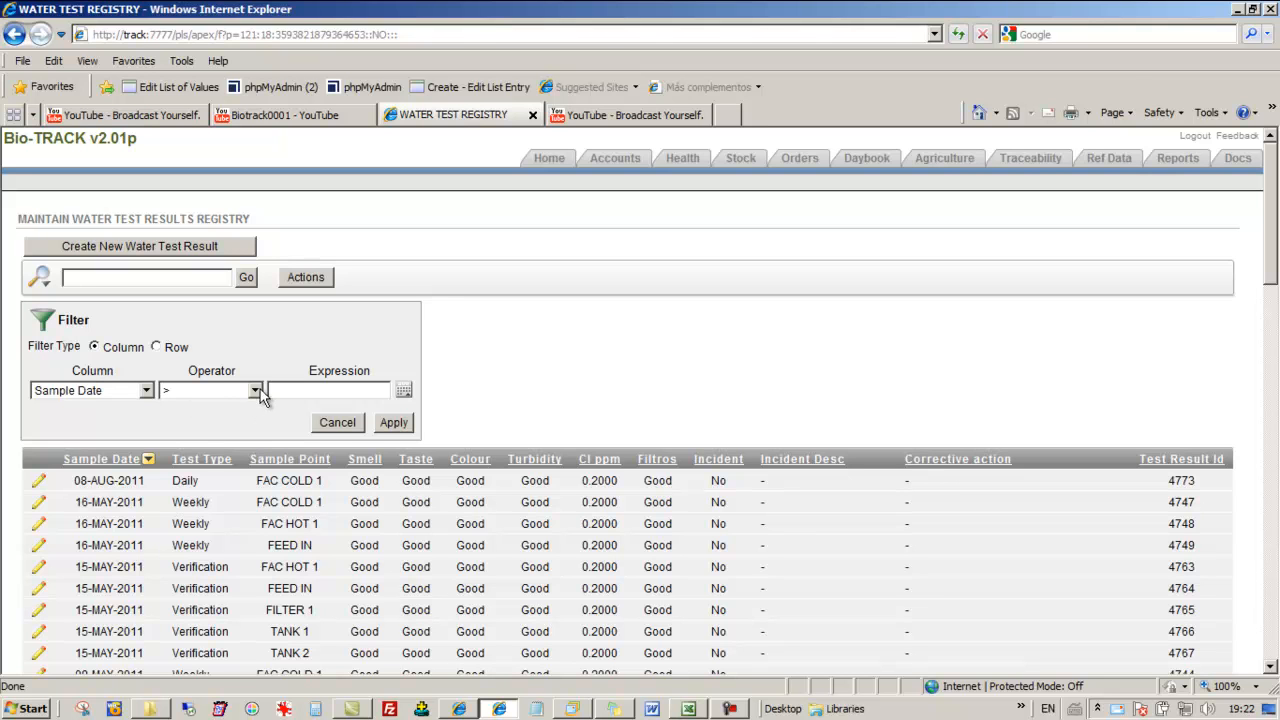
{"action": "left_click", "coordinate": [404, 391]}
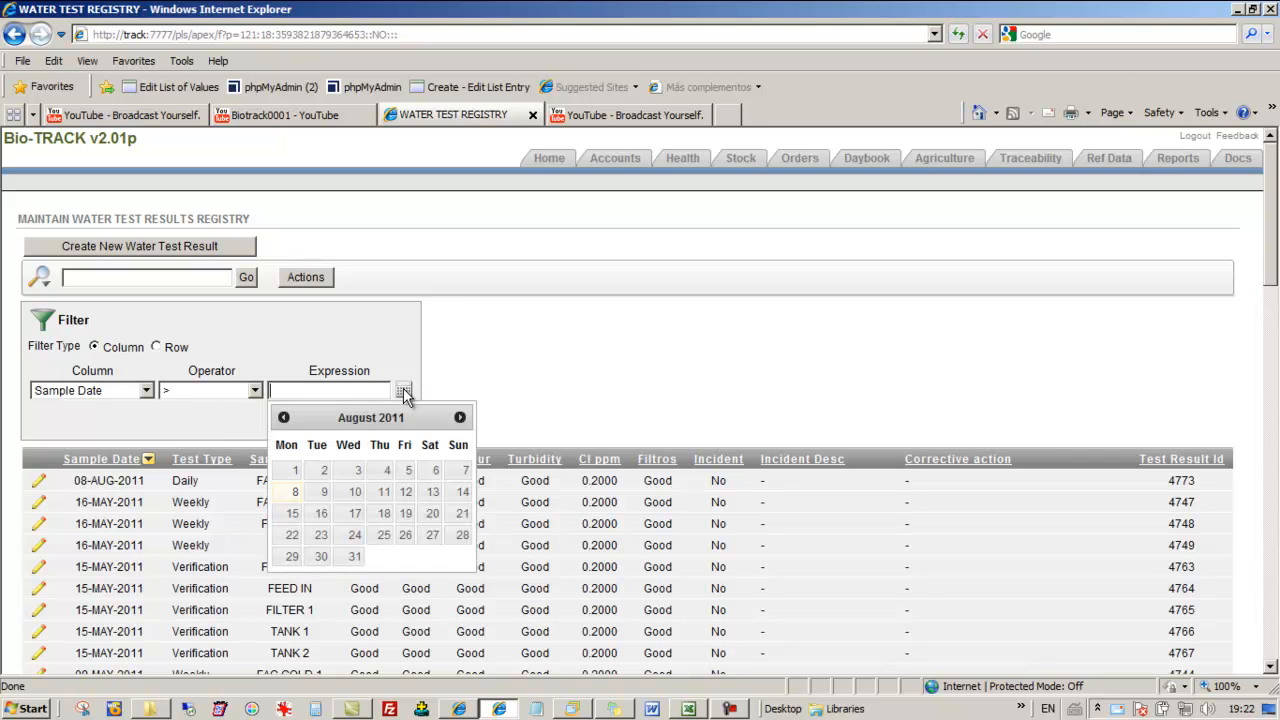
{"action": "left_click", "coordinate": [291, 467]}
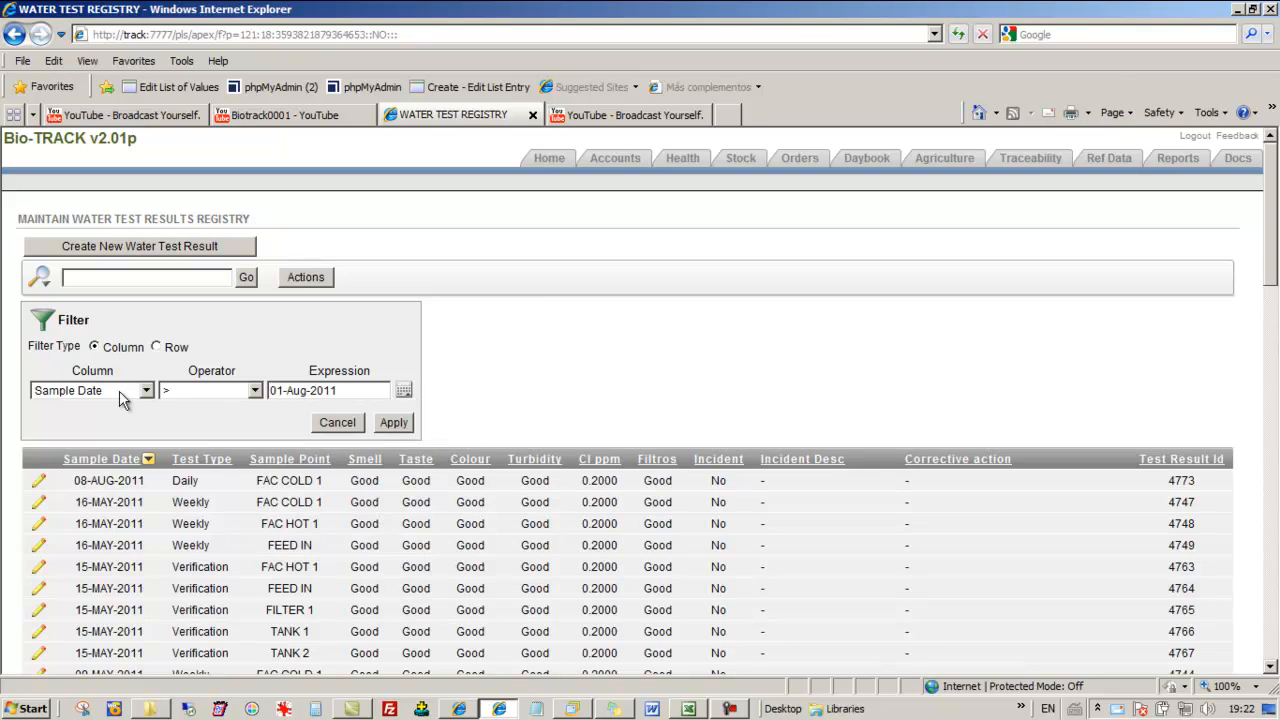
{"action": "left_click", "coordinate": [394, 424]}
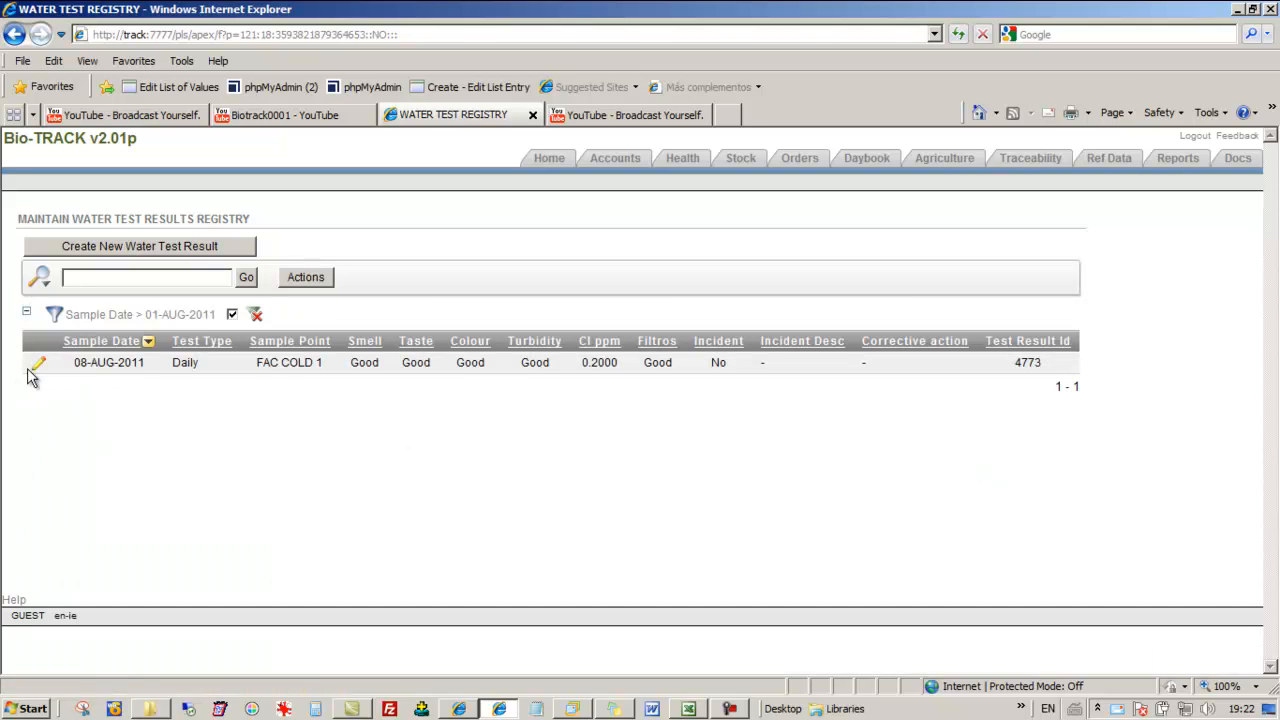
Remove the Sample Date filter from the water test report
{"action": "left_click", "coordinate": [300, 277]}
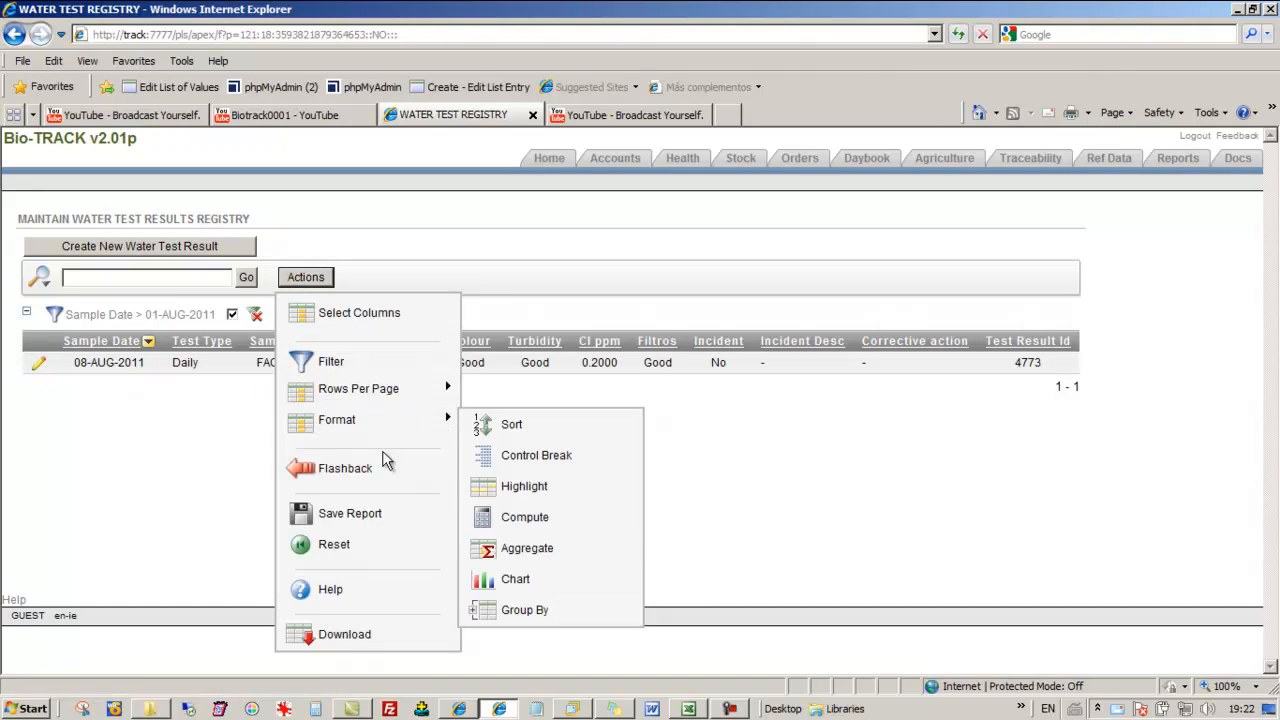
{"action": "left_click", "coordinate": [355, 362]}
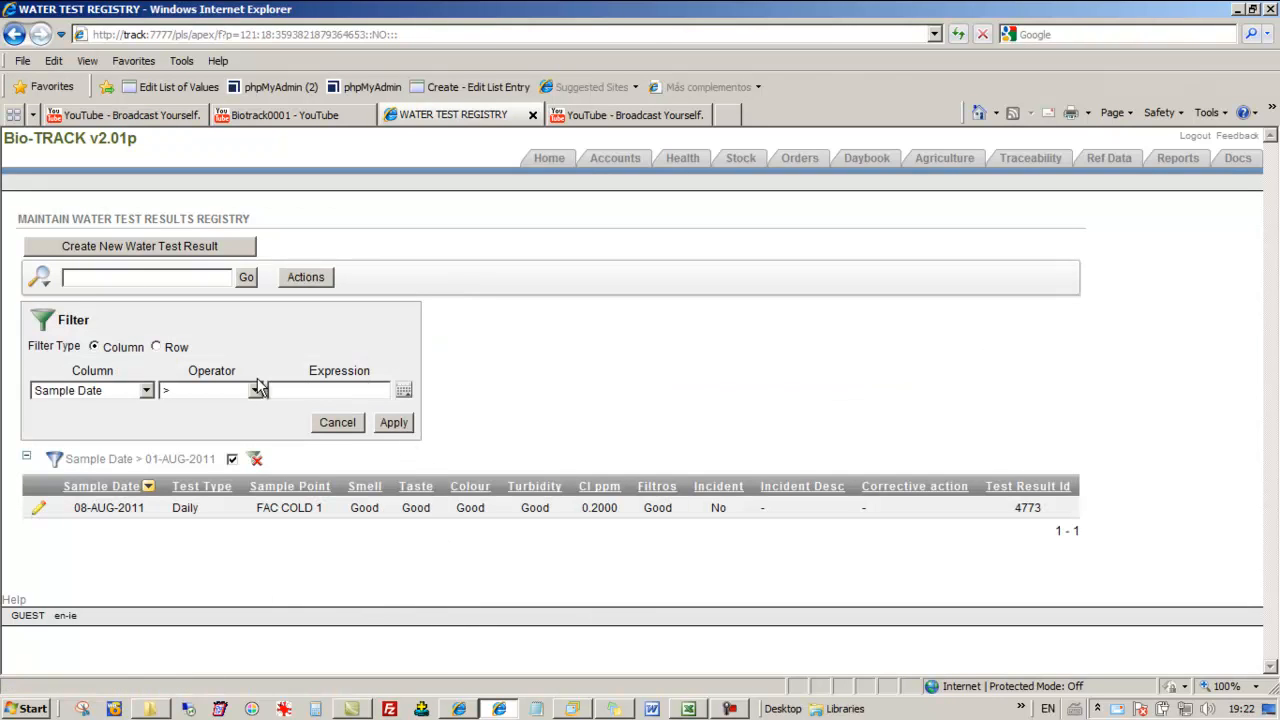
{"action": "left_click", "coordinate": [256, 462]}
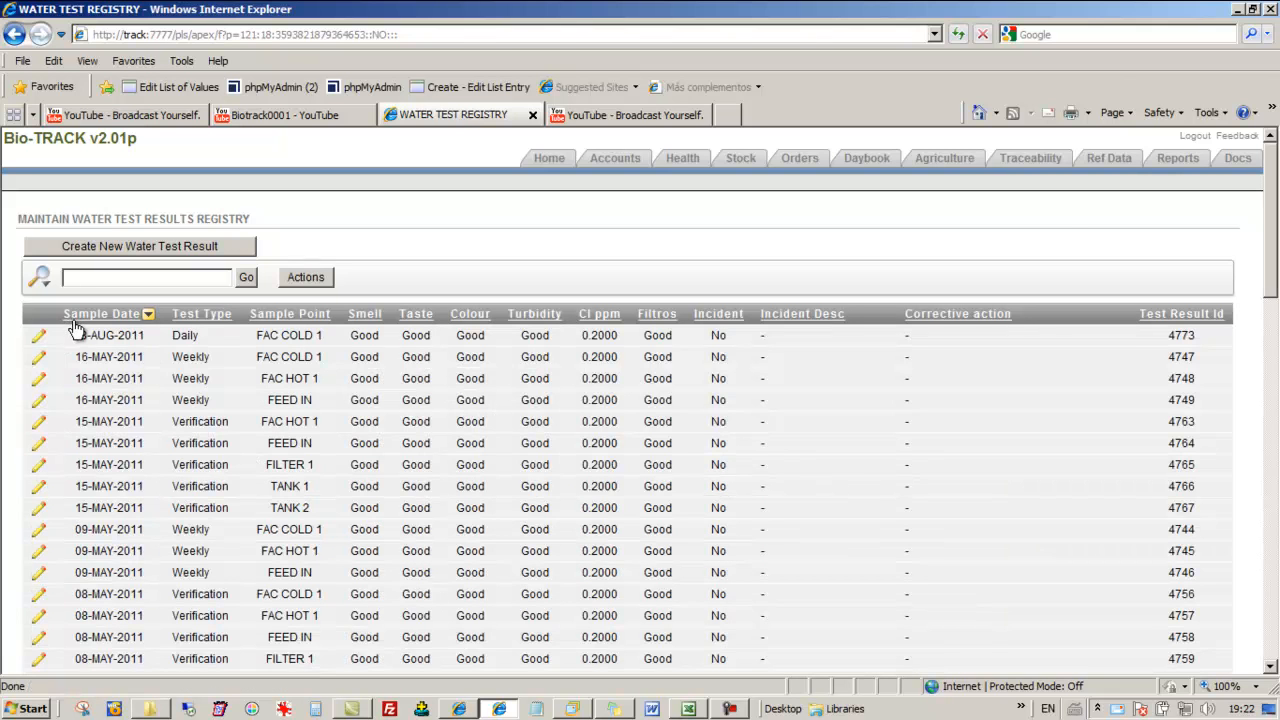
Limit the report to 10 rows per page and page forward to records 31 to 40
{"action": "left_click", "coordinate": [303, 280]}
{"action": "mouse_move", "coordinate": [340, 393]}
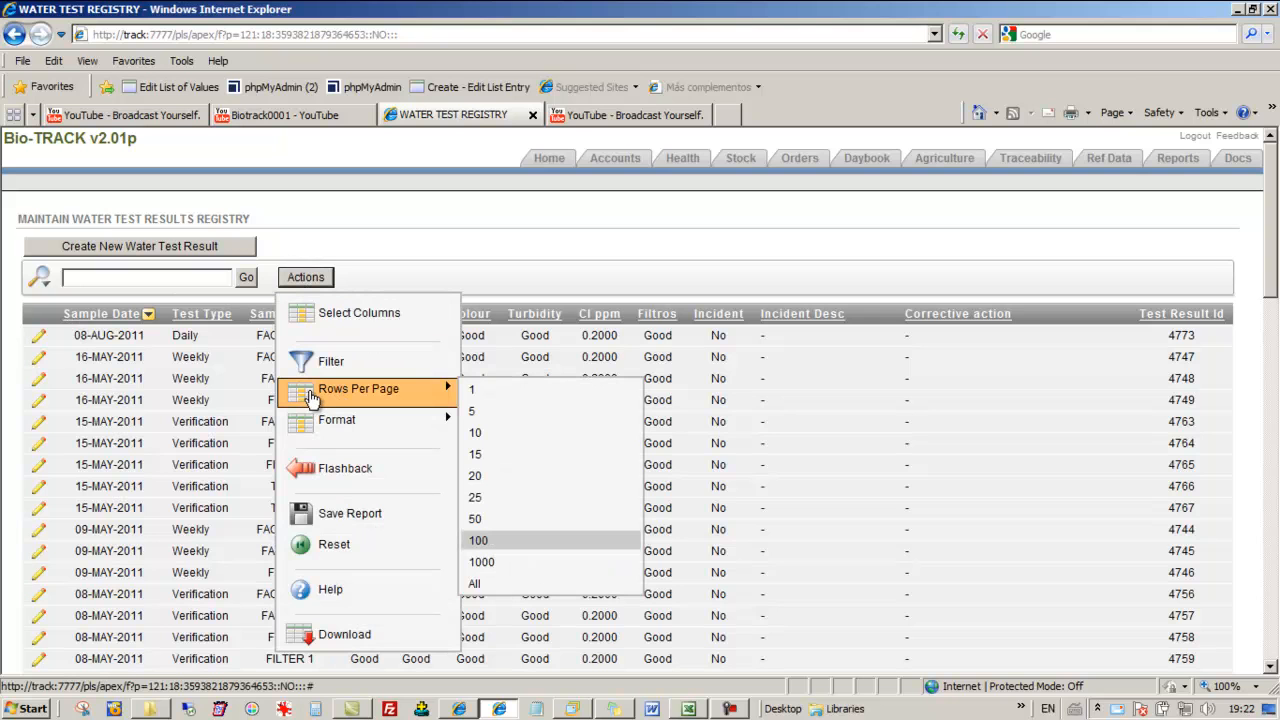
{"action": "left_click", "coordinate": [492, 435]}
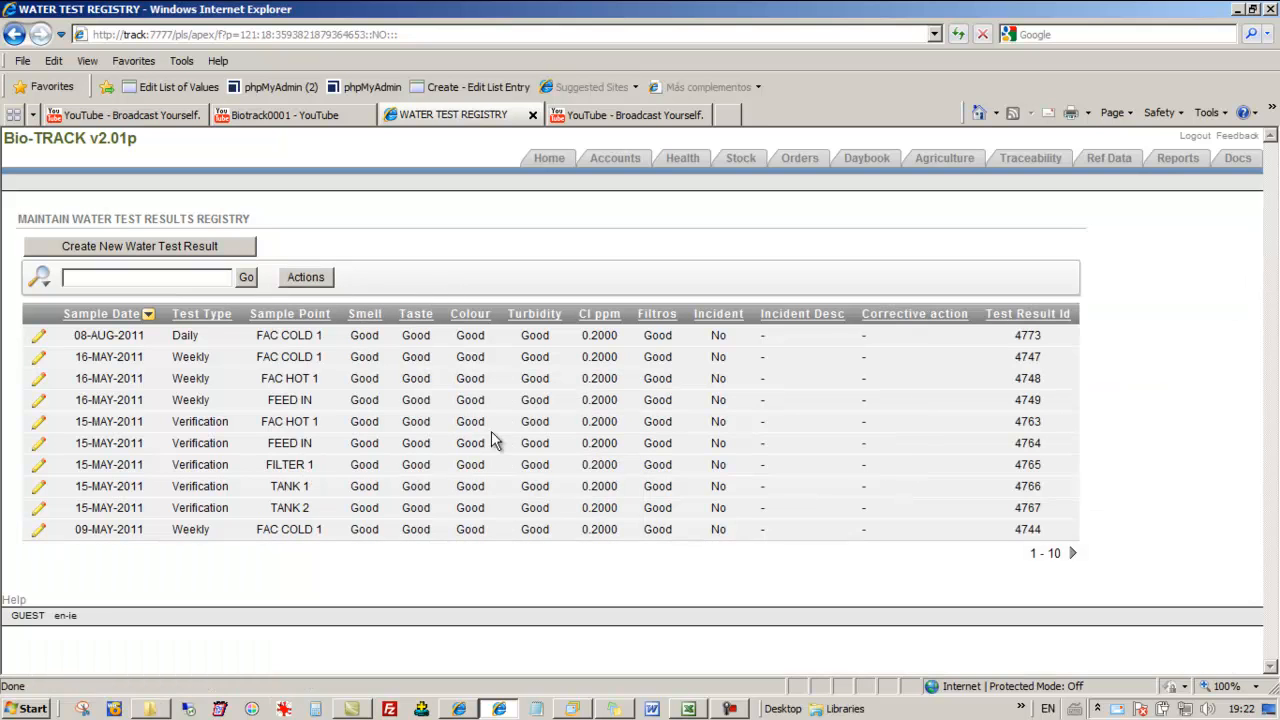
{"action": "left_click", "coordinate": [1073, 556]}
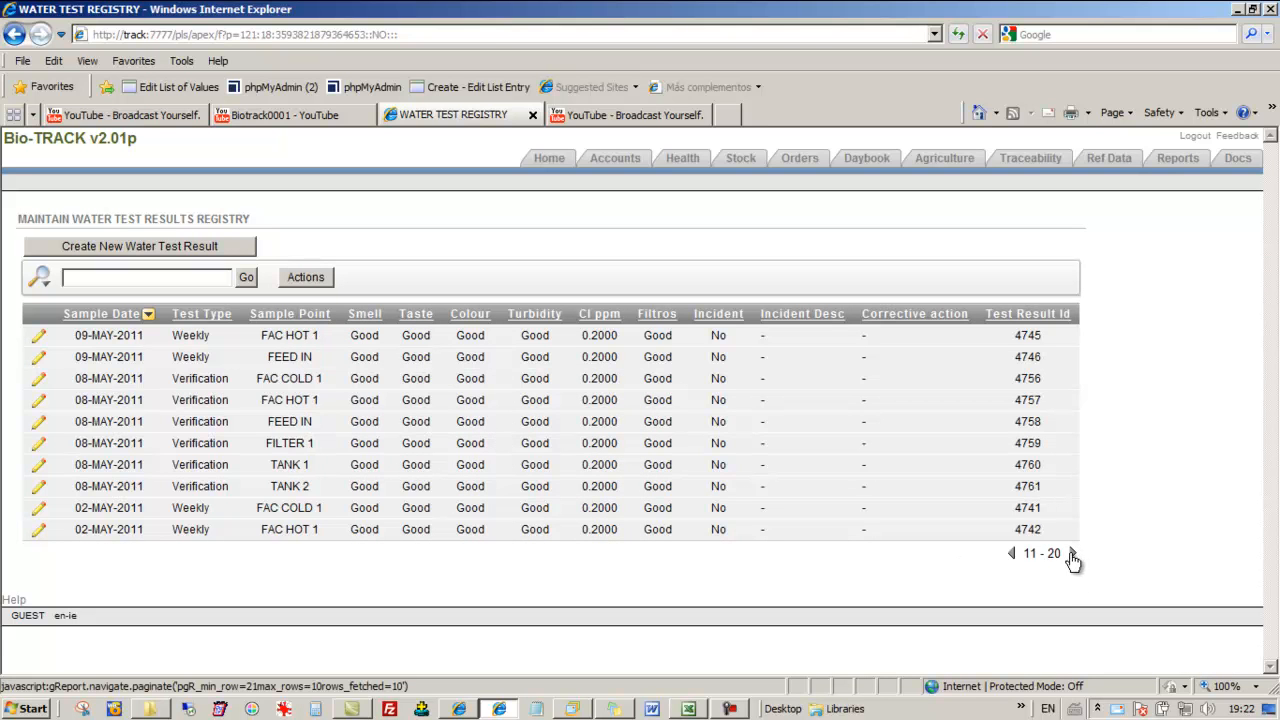
{"action": "left_click", "coordinate": [1073, 557]}
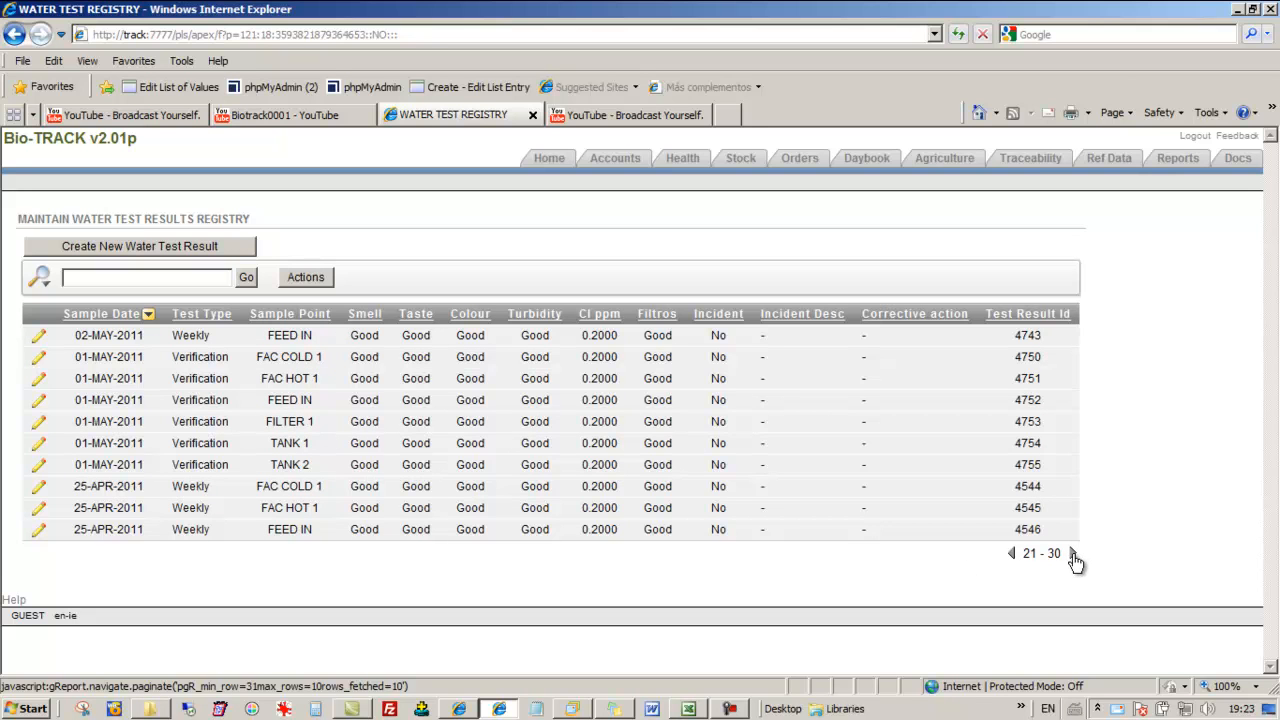
{"action": "left_click", "coordinate": [1073, 556]}
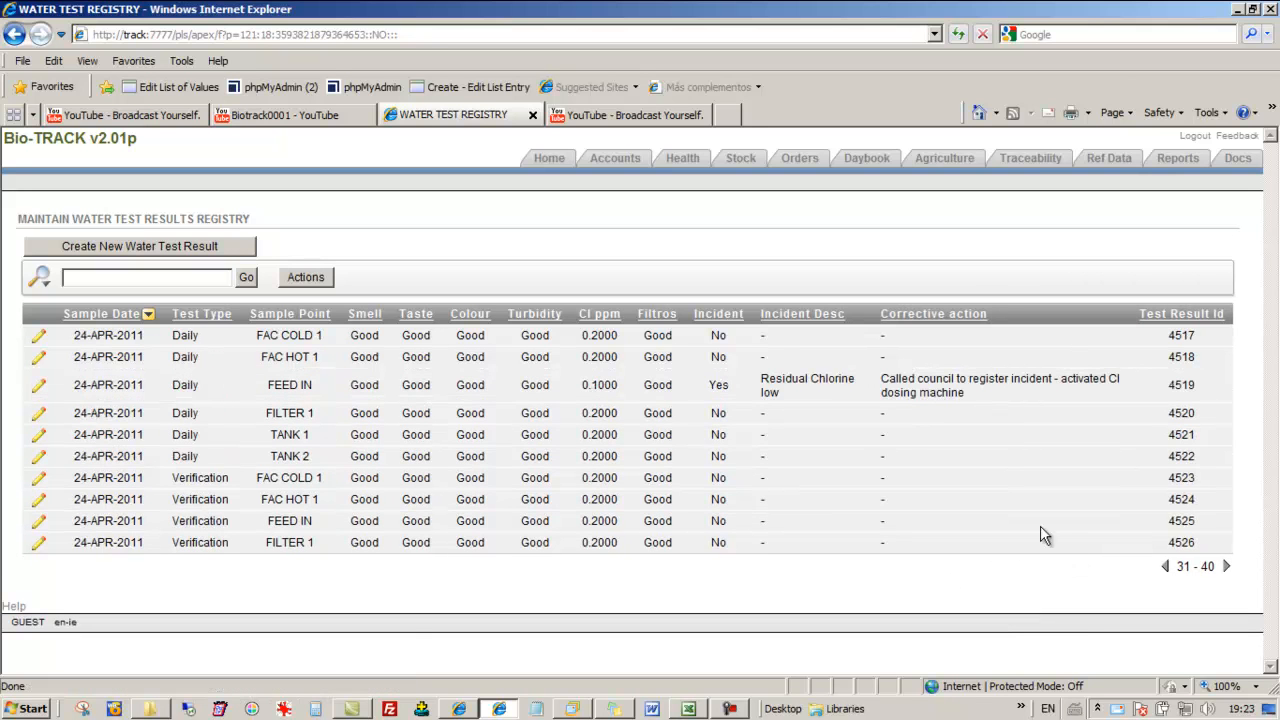
Set the report's rows per page to All
{"action": "left_click", "coordinate": [297, 281]}
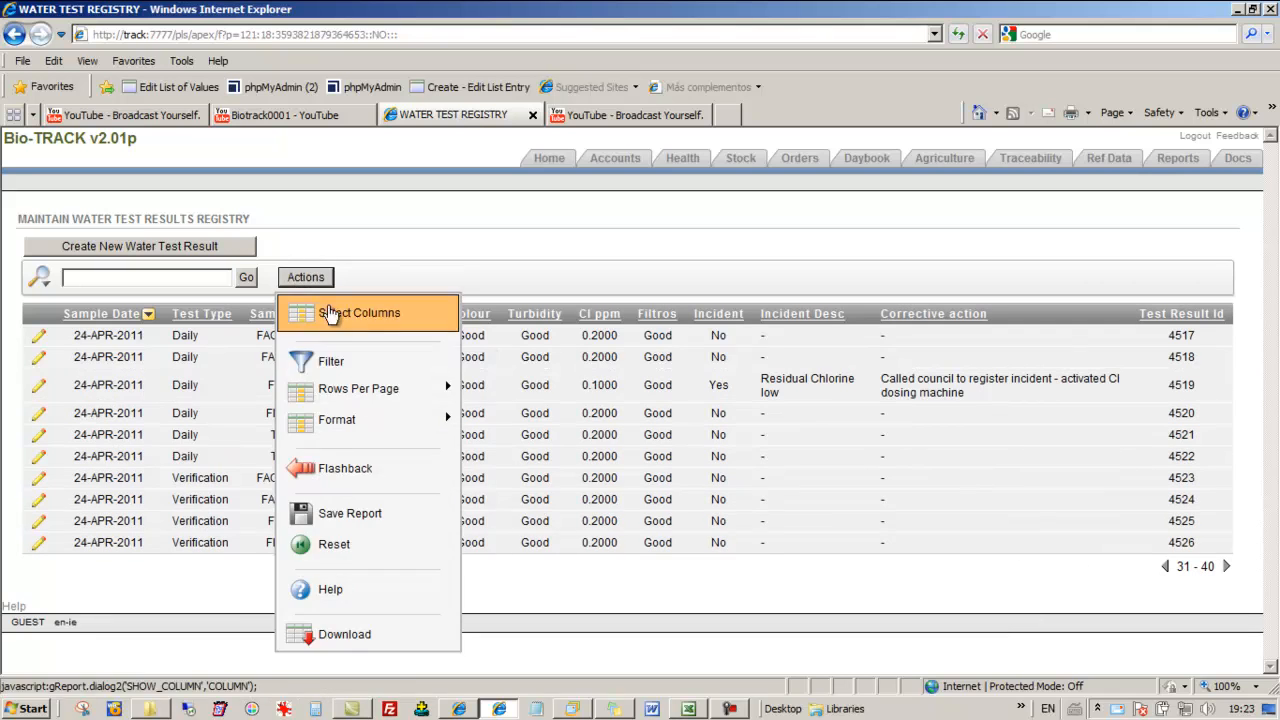
{"action": "left_click", "coordinate": [345, 389]}
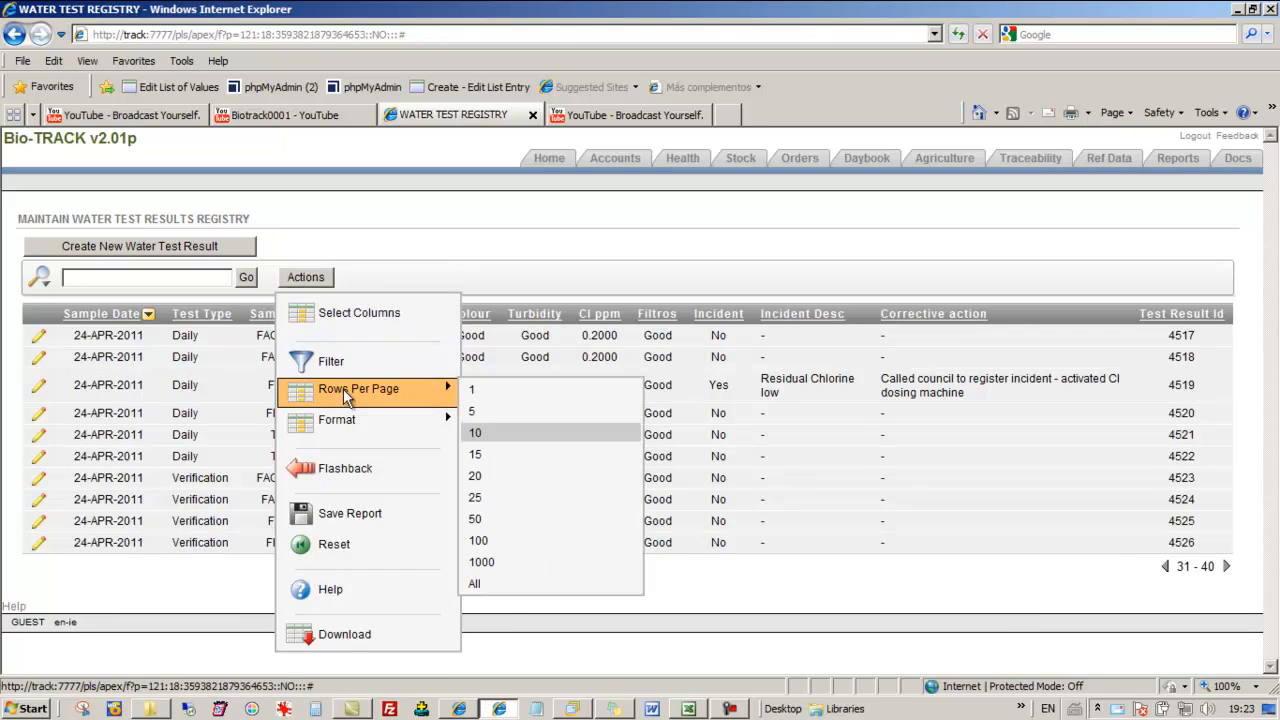
{"action": "left_click", "coordinate": [317, 278]}
{"action": "mouse_move", "coordinate": [400, 388]}
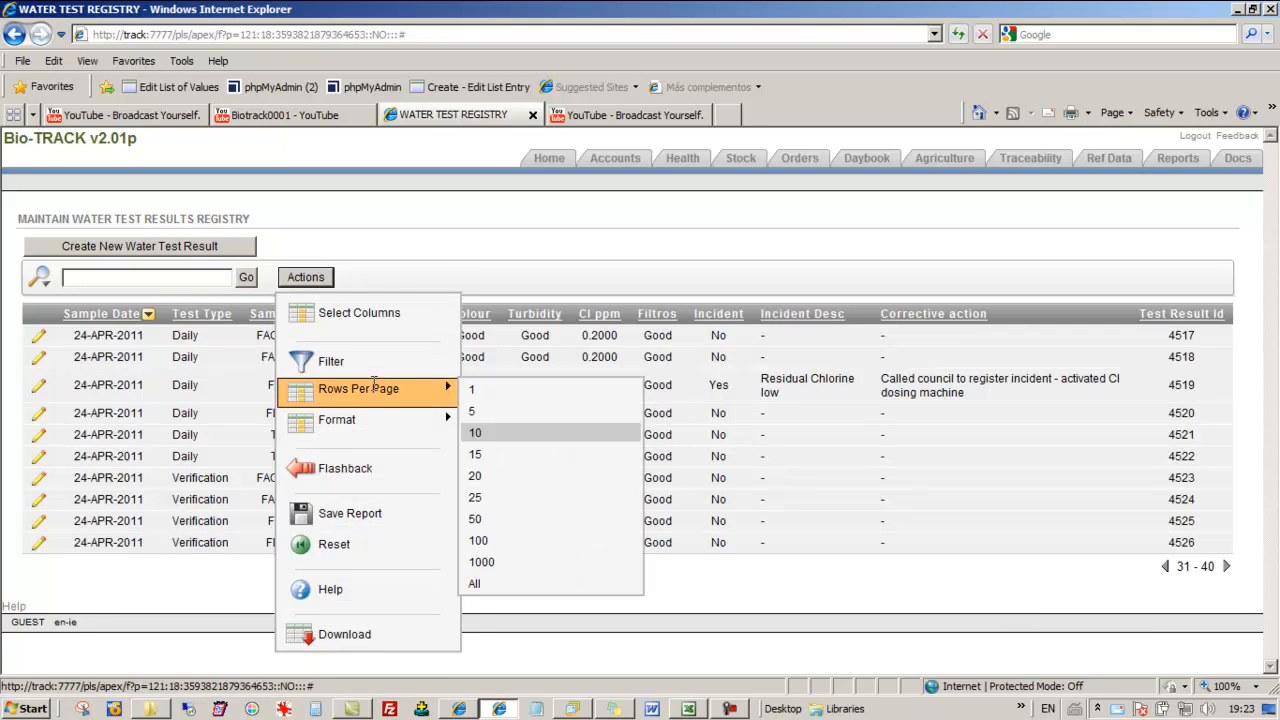
{"action": "left_click", "coordinate": [505, 585]}
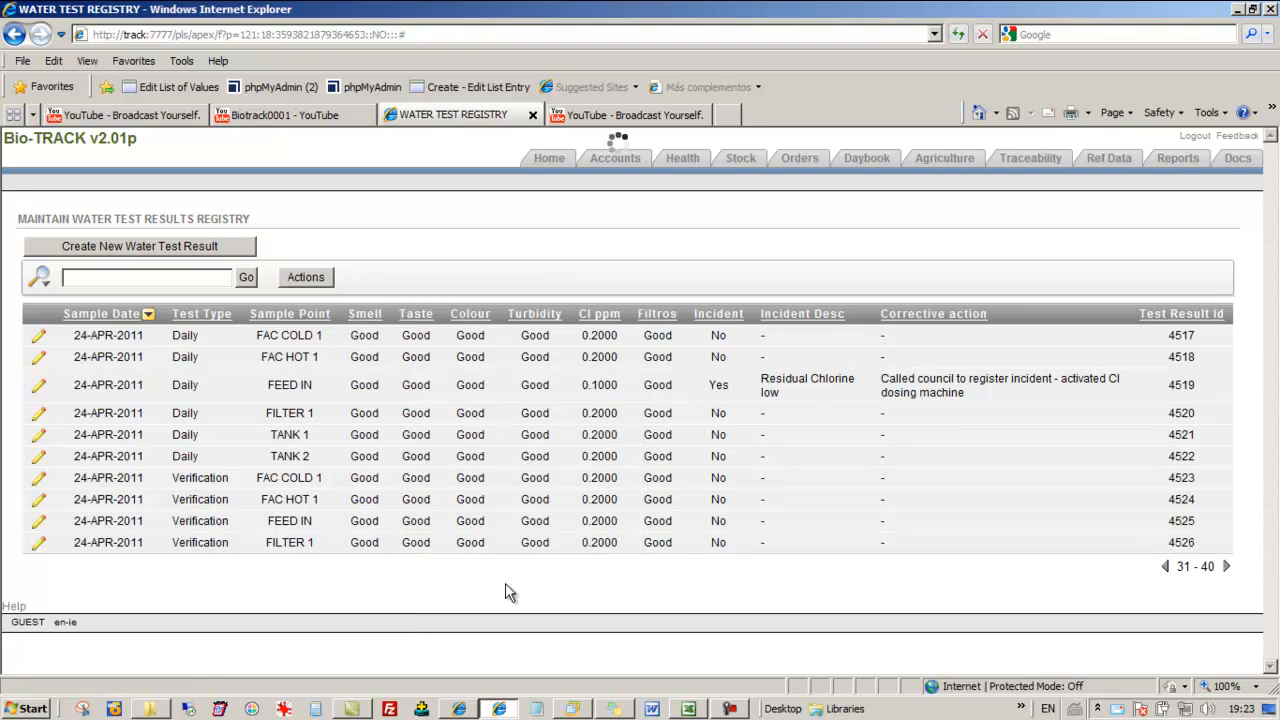
Examine the report's Sort settings for column, direction and null sorting, and close them without applying
{"action": "left_click", "coordinate": [306, 278]}
{"action": "mouse_move", "coordinate": [368, 430]}
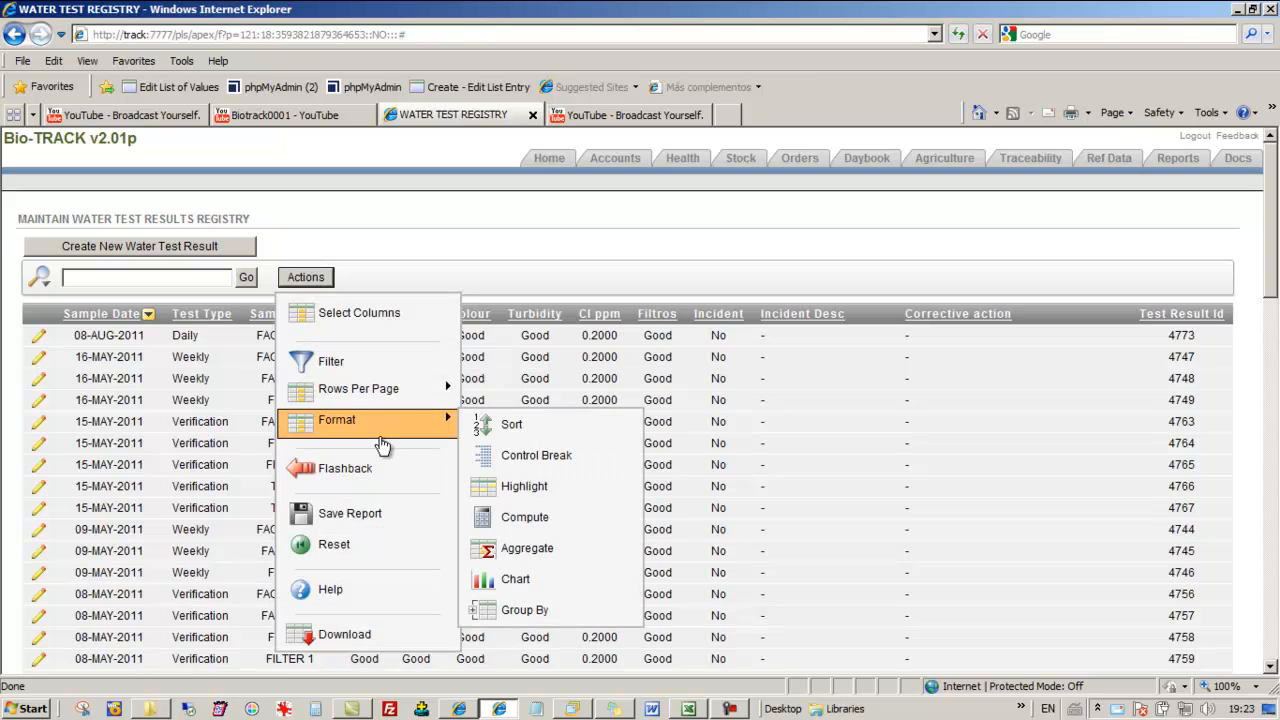
{"action": "left_click", "coordinate": [486, 426]}
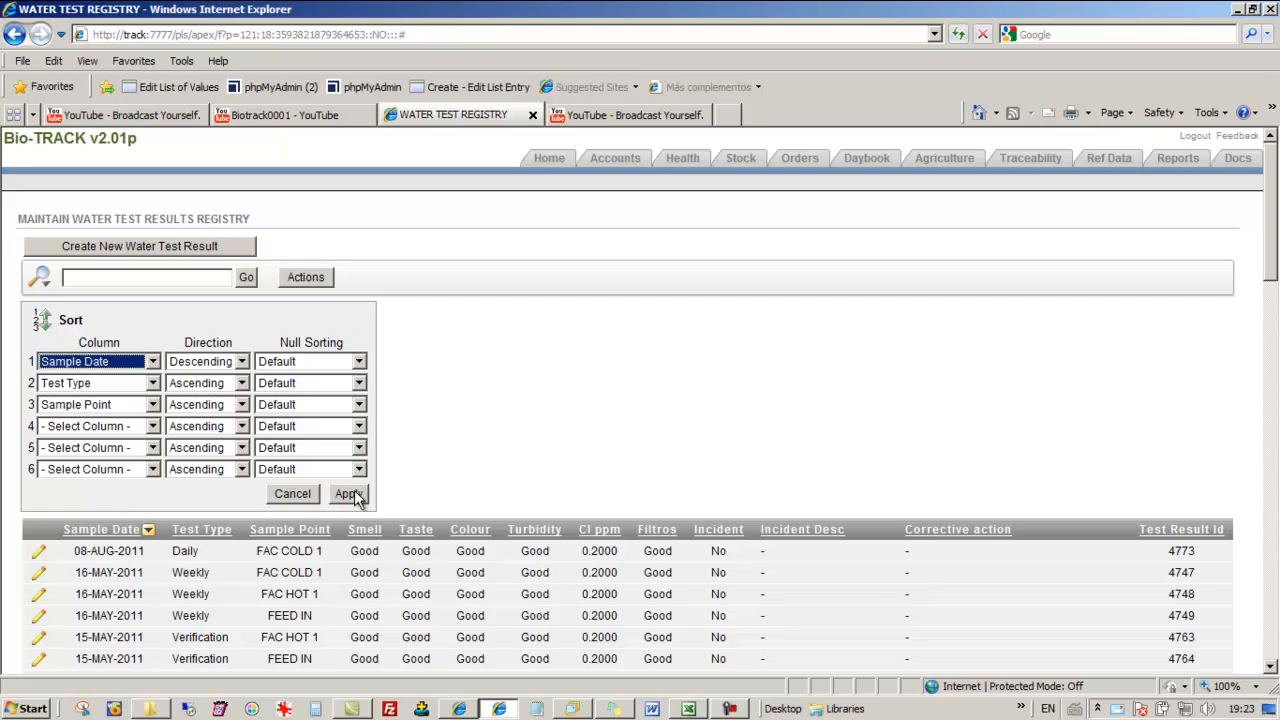
{"action": "left_click", "coordinate": [293, 493]}
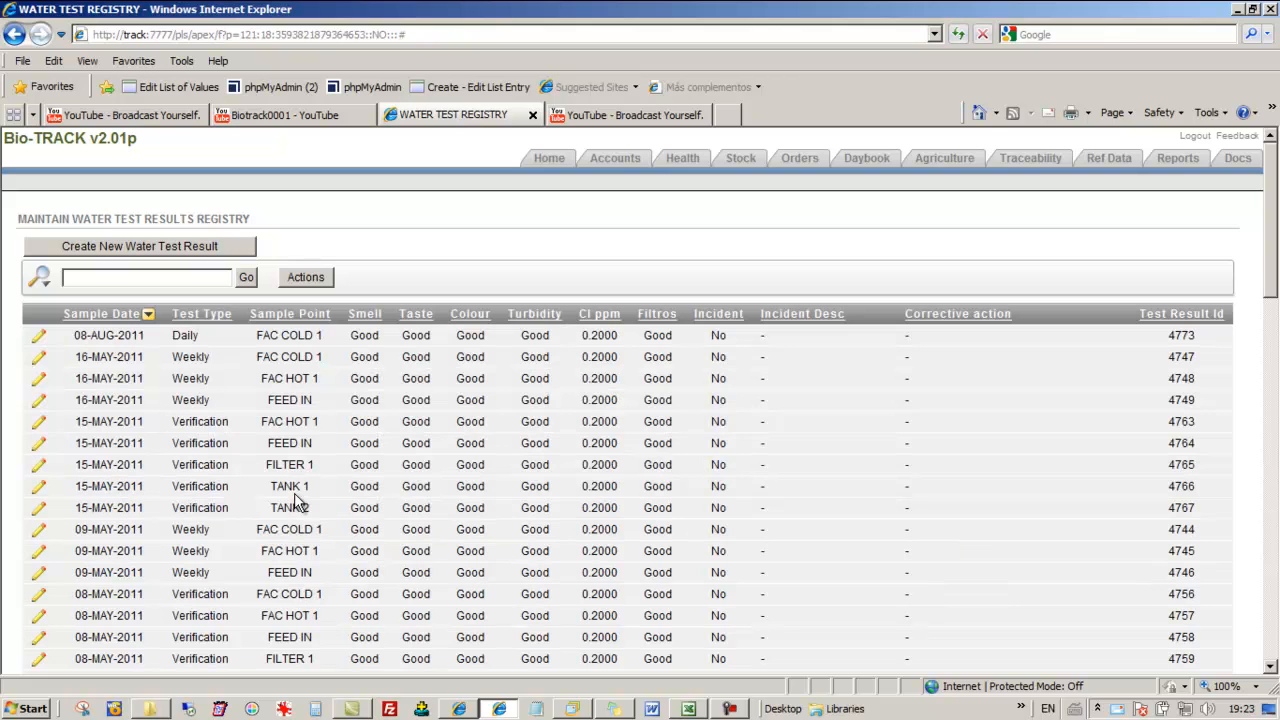
Add control breaks on Test Type and Sample Point to the report and look through the grouped results
{"action": "left_click", "coordinate": [305, 277]}
{"action": "mouse_move", "coordinate": [395, 420]}
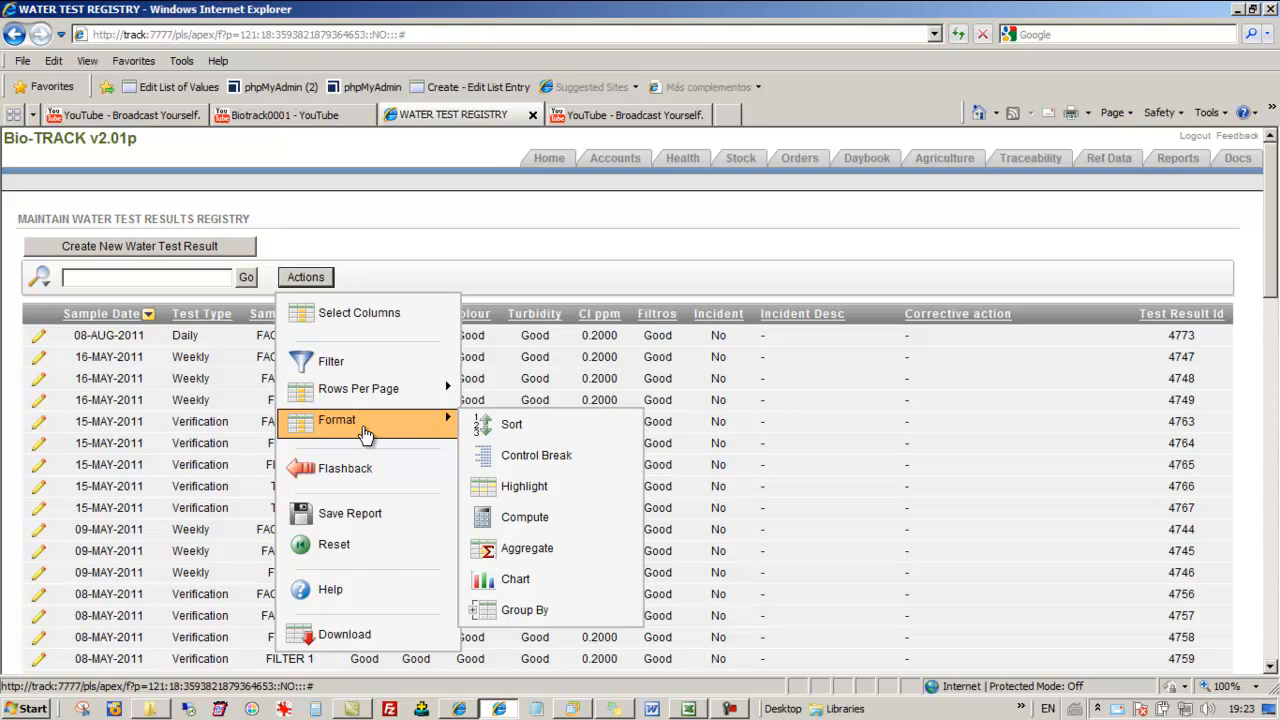
{"action": "left_click", "coordinate": [530, 458]}
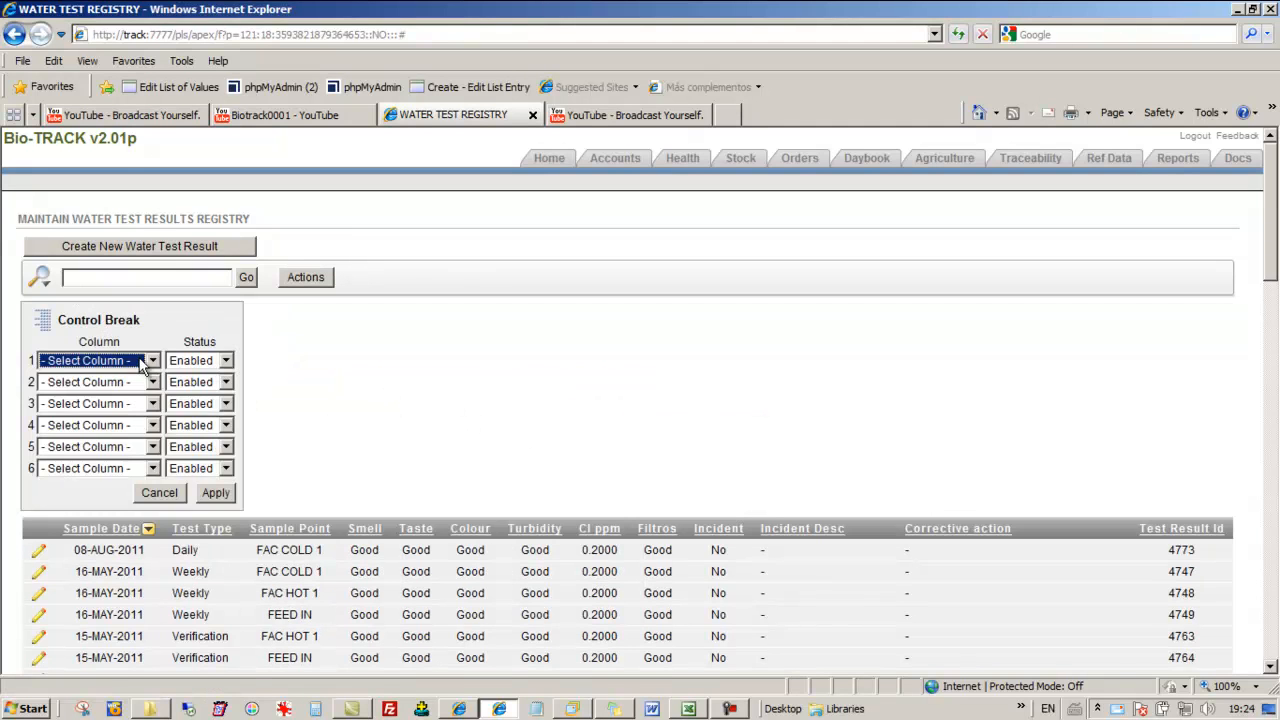
{"action": "left_click", "coordinate": [143, 366]}
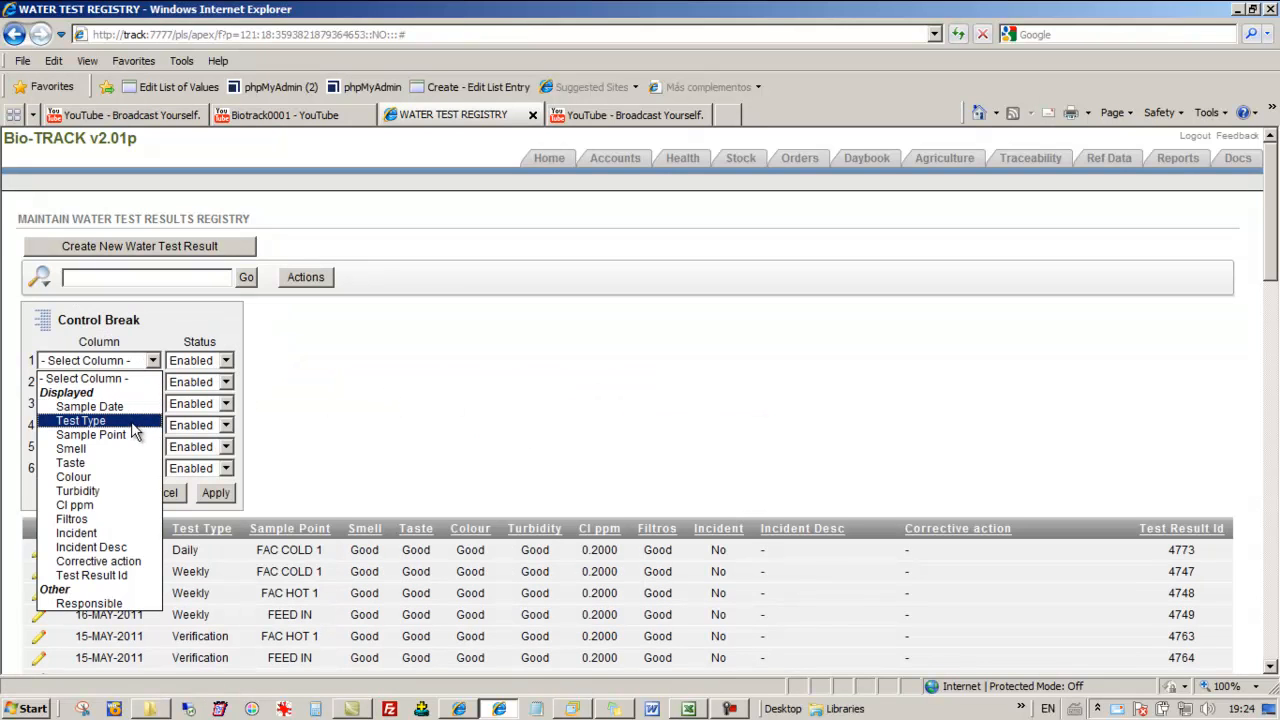
{"action": "left_click", "coordinate": [133, 424]}
{"action": "left_click", "coordinate": [117, 386]}
{"action": "left_click", "coordinate": [140, 458]}
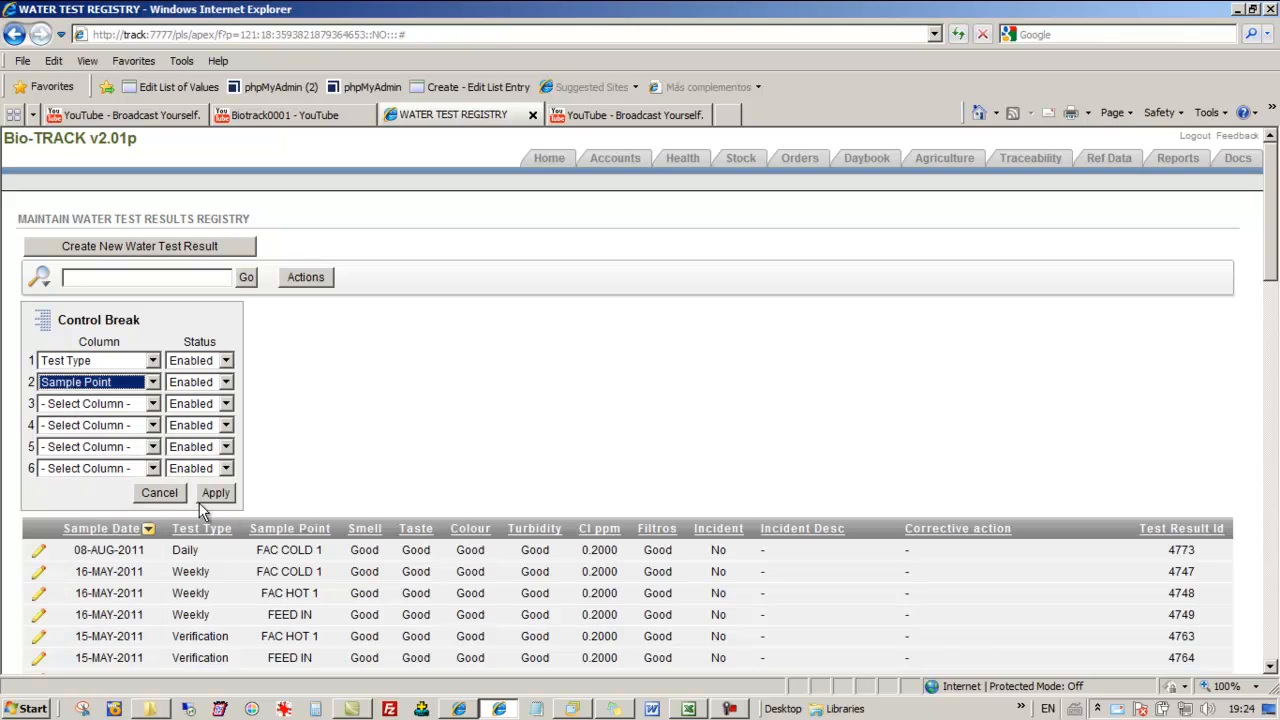
{"action": "left_click", "coordinate": [218, 494]}
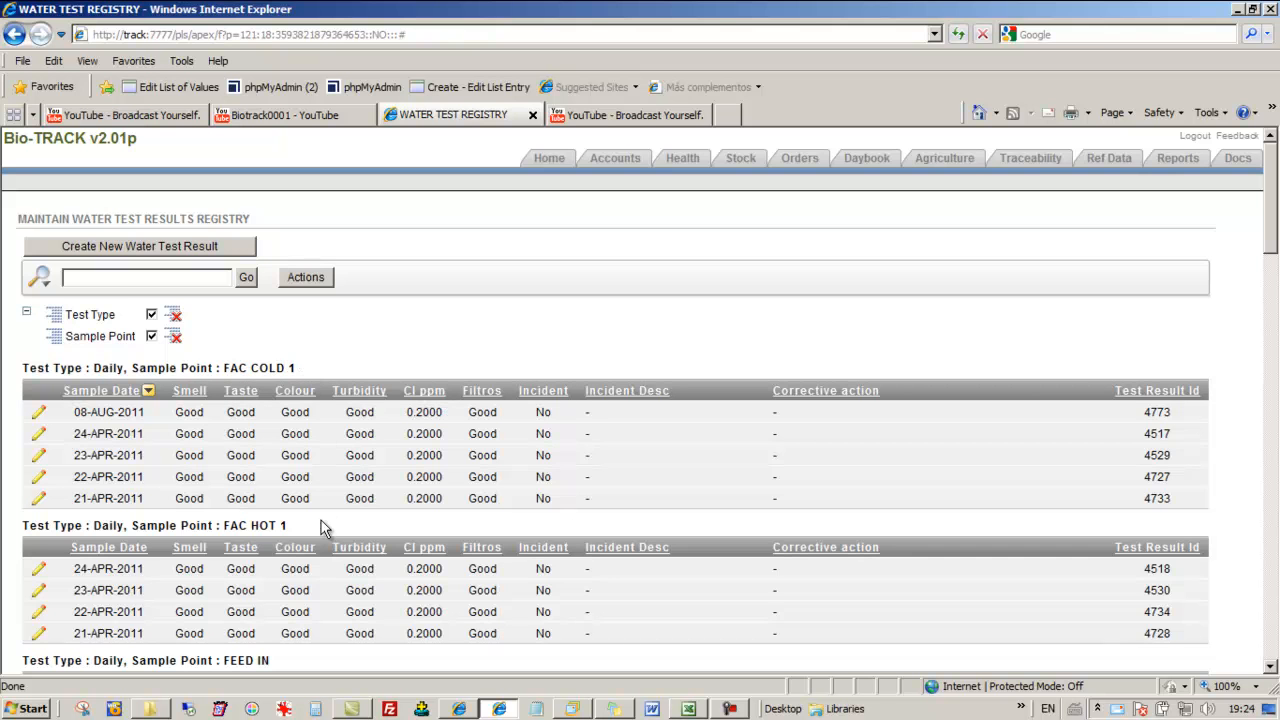
{"action": "scroll", "coordinate": [320, 528], "scroll_direction": "down", "scroll_amount": 6}
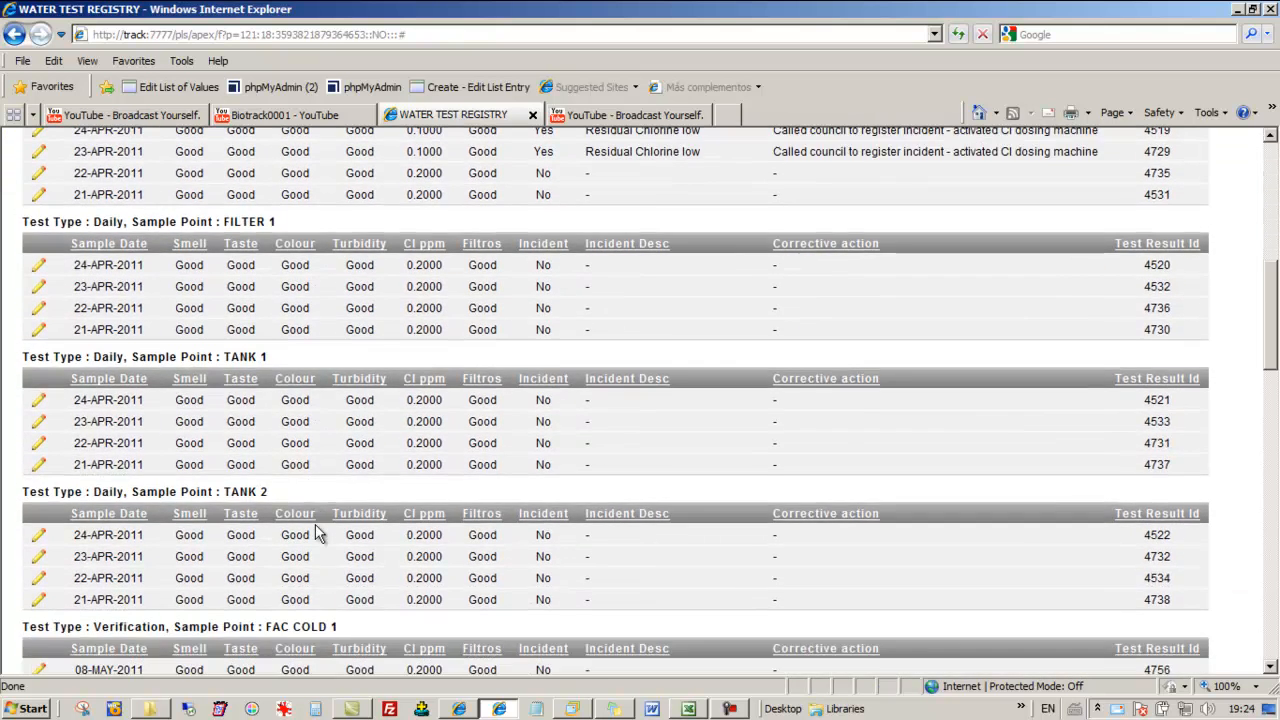
{"action": "scroll", "coordinate": [315, 524], "scroll_direction": "down", "scroll_amount": 8}
{"action": "scroll", "coordinate": [315, 524], "scroll_direction": "up", "scroll_amount": 6}
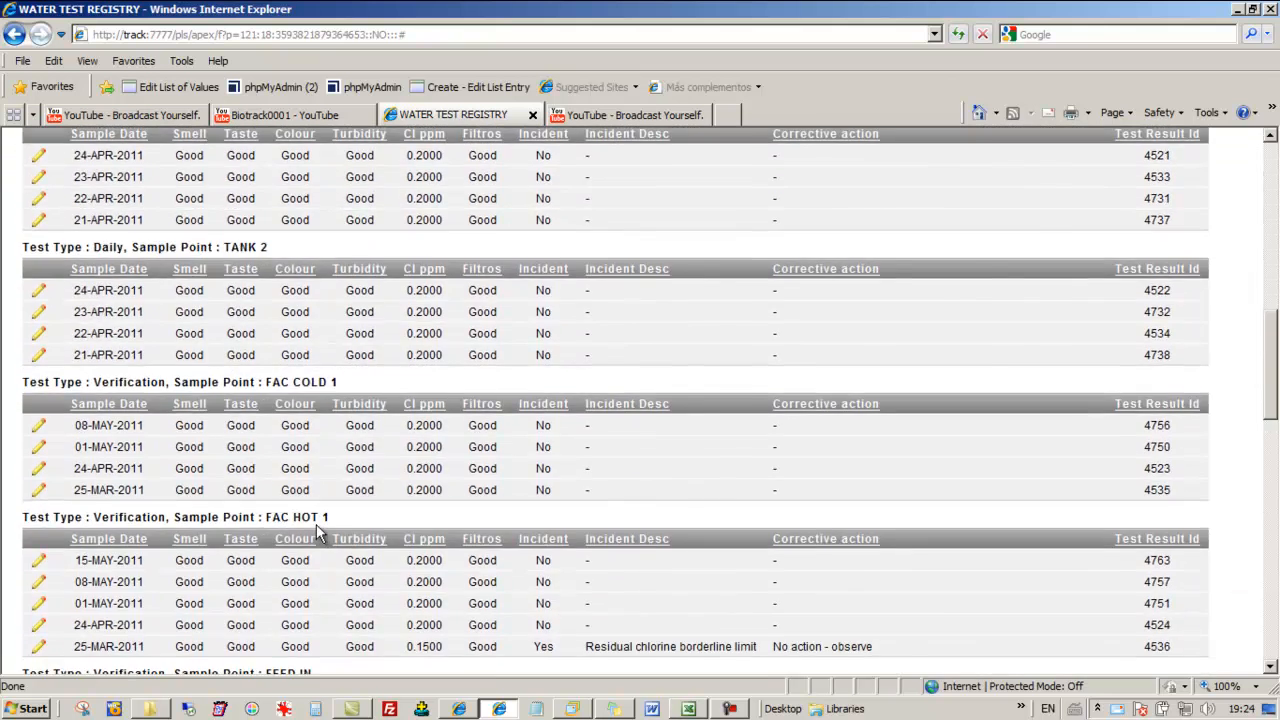
{"action": "scroll", "coordinate": [316, 524], "scroll_direction": "up", "scroll_amount": 10}
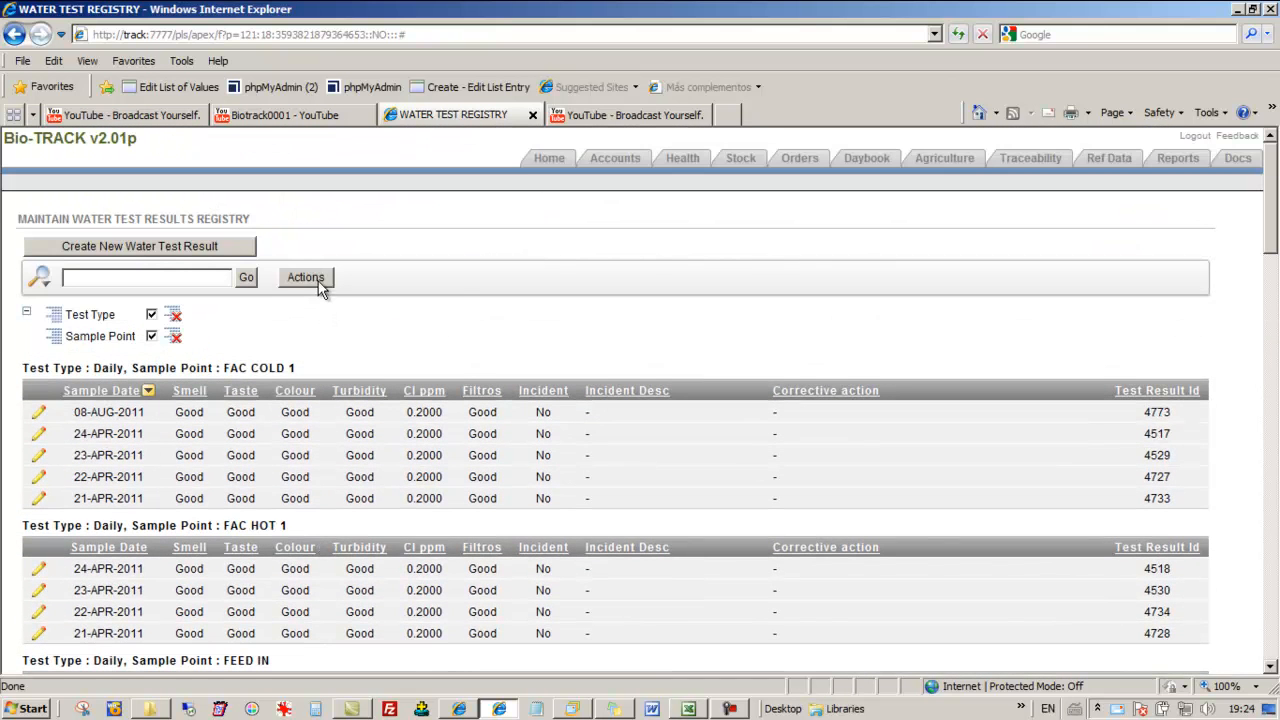
Review the report's Format options and remove the control breaks on Sample Point and Test Type
{"action": "left_click", "coordinate": [318, 281]}
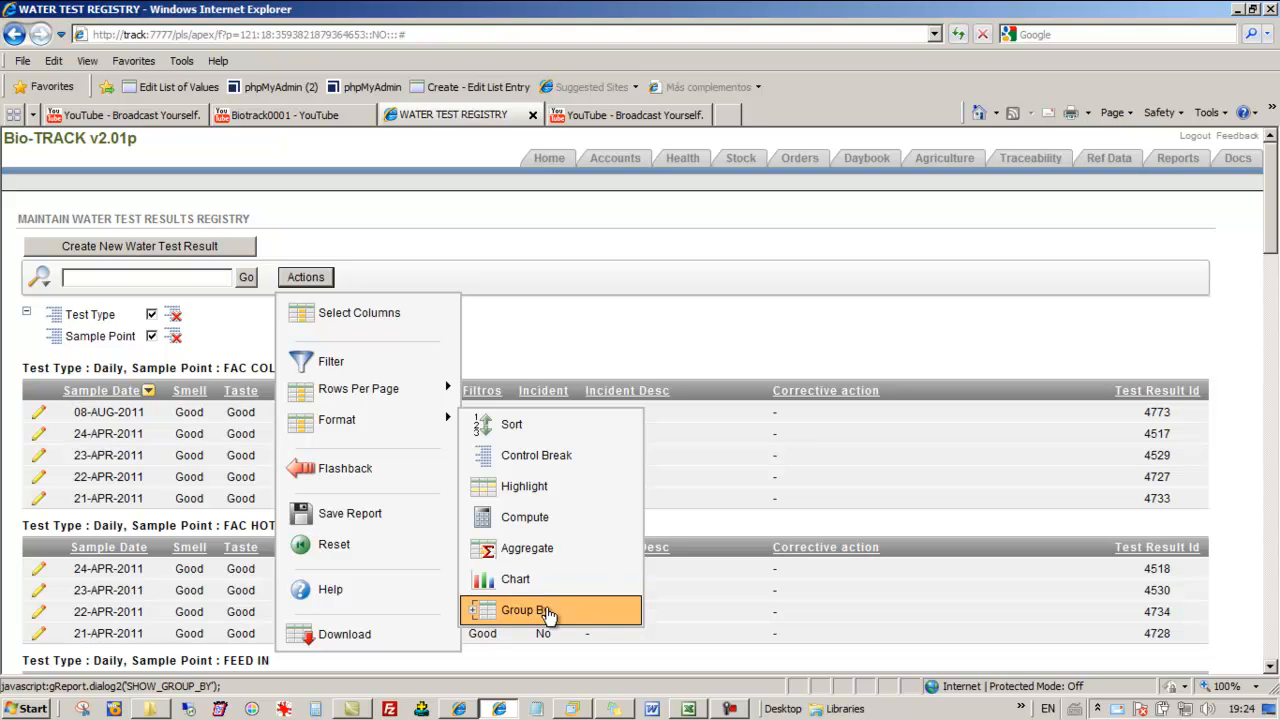
{"action": "left_click", "coordinate": [516, 345]}
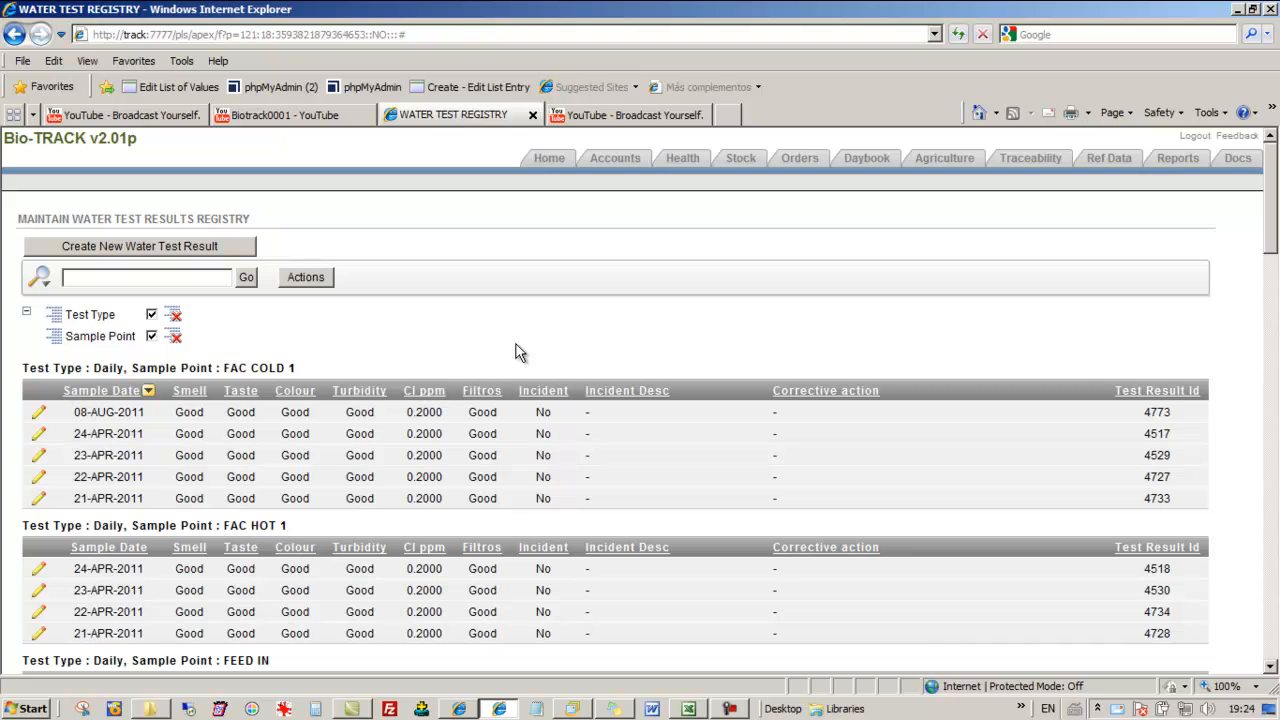
{"action": "left_click", "coordinate": [175, 341]}
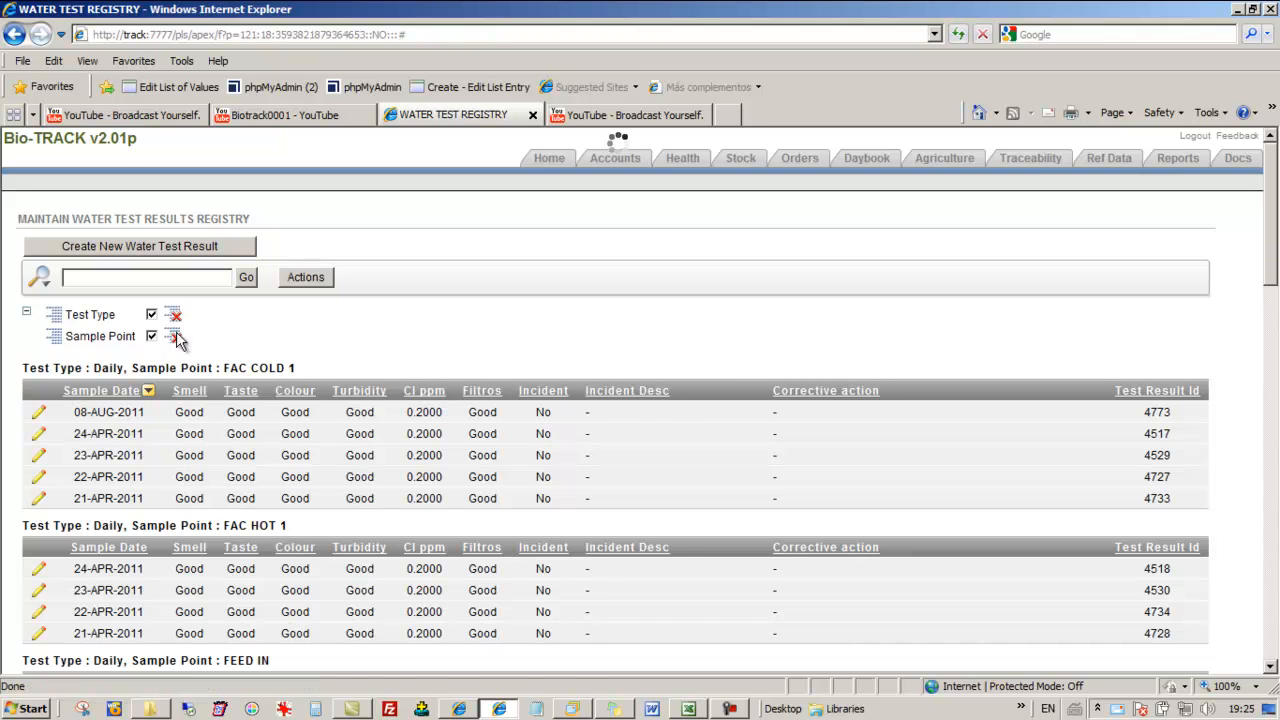
{"action": "left_click", "coordinate": [156, 316]}
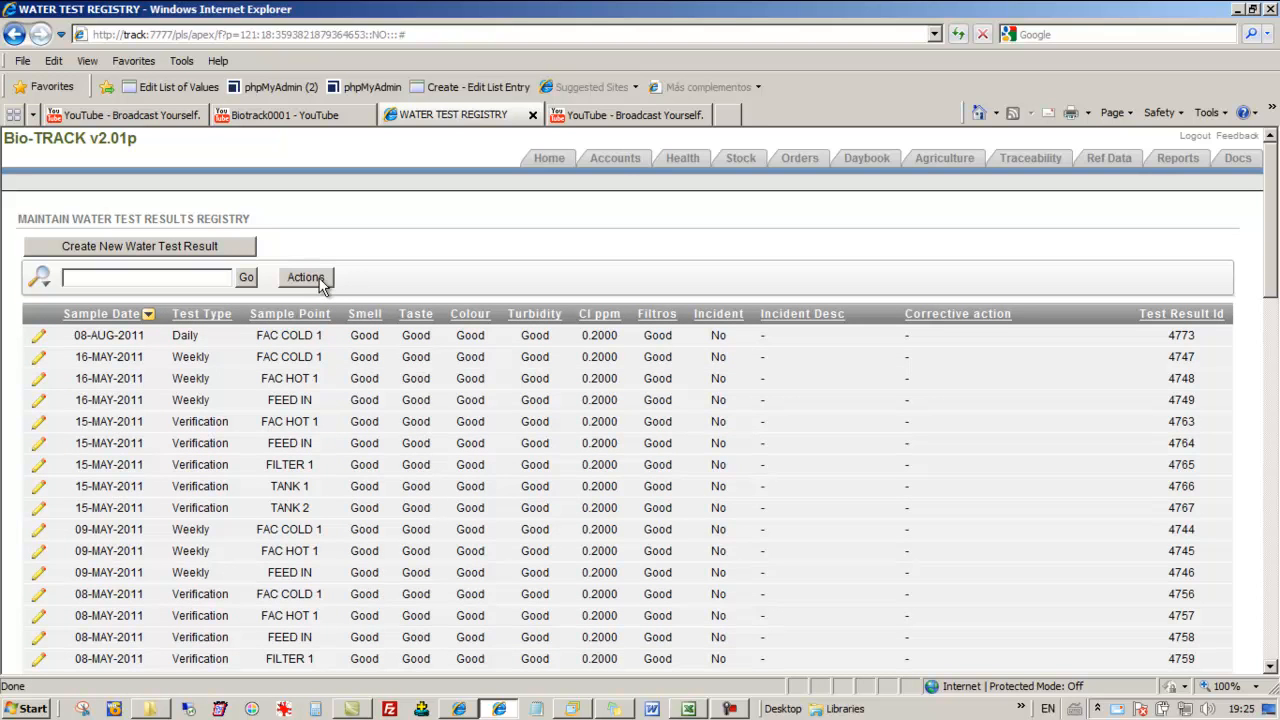
Open the supplier invoice list for entering purchase invoices and expenses in the Accounts area
{"action": "left_click", "coordinate": [543, 160]}
{"action": "left_click", "coordinate": [620, 162]}
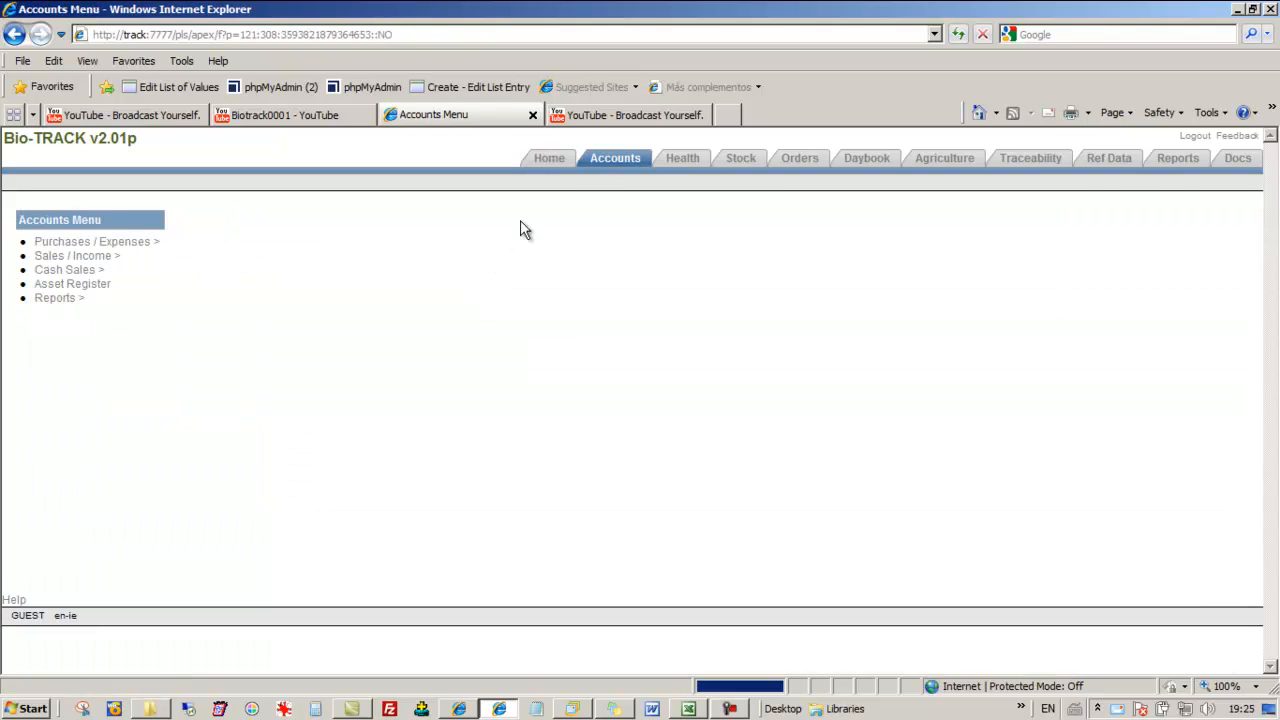
{"action": "left_click", "coordinate": [118, 243]}
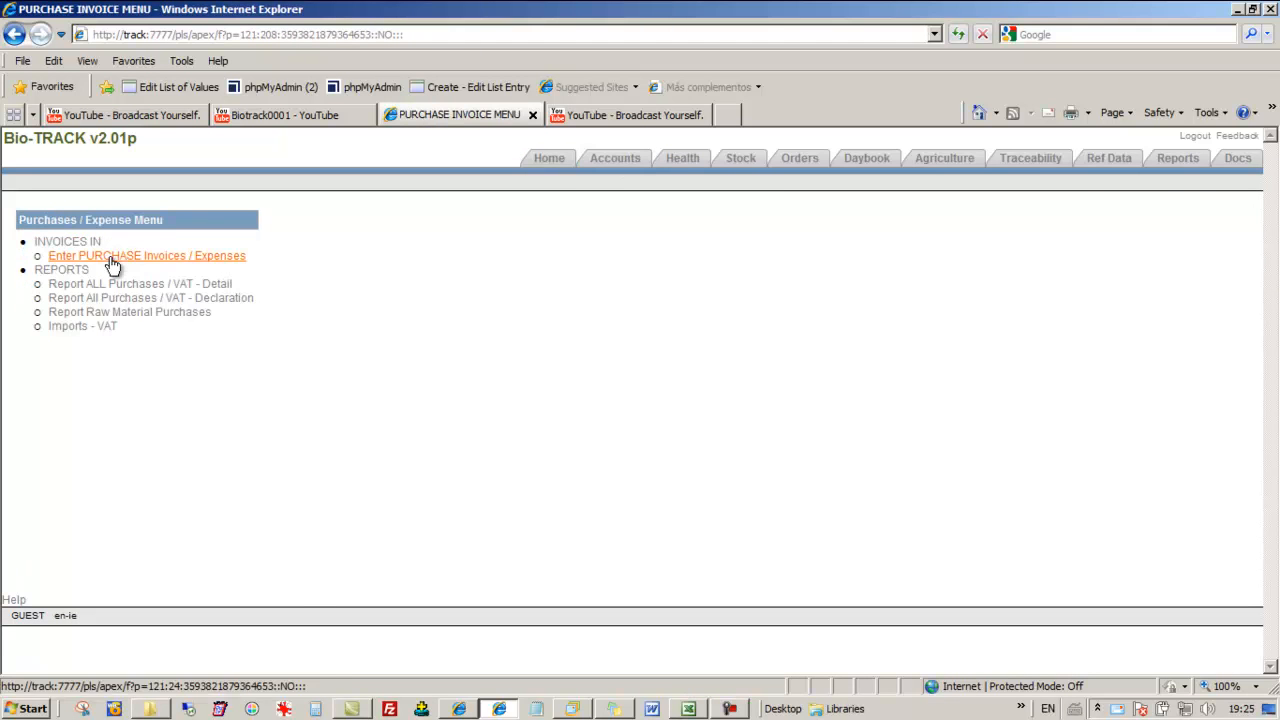
{"action": "left_click", "coordinate": [112, 264]}
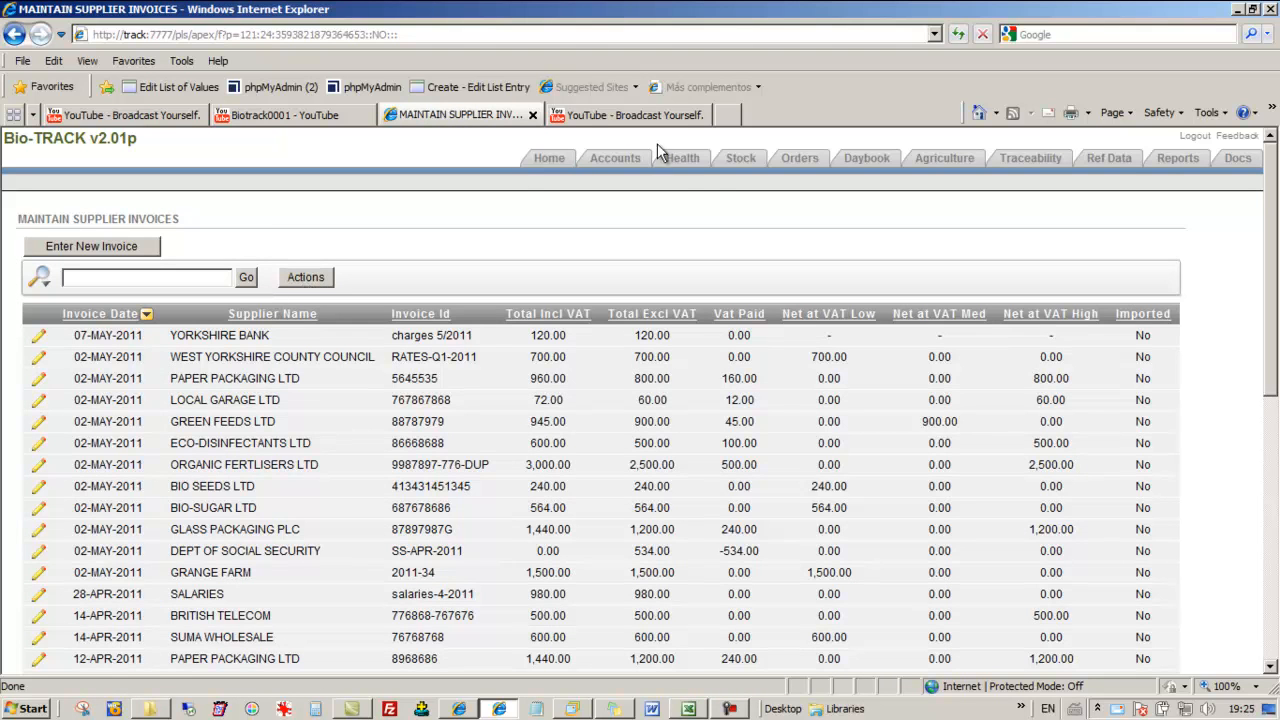
Return to the water test registry, view the 16-MAY-2011 weekly FAC COLD 1 record and close it without changes
{"action": "left_click", "coordinate": [683, 158]}
{"action": "left_click", "coordinate": [97, 270]}
{"action": "left_click", "coordinate": [75, 243]}
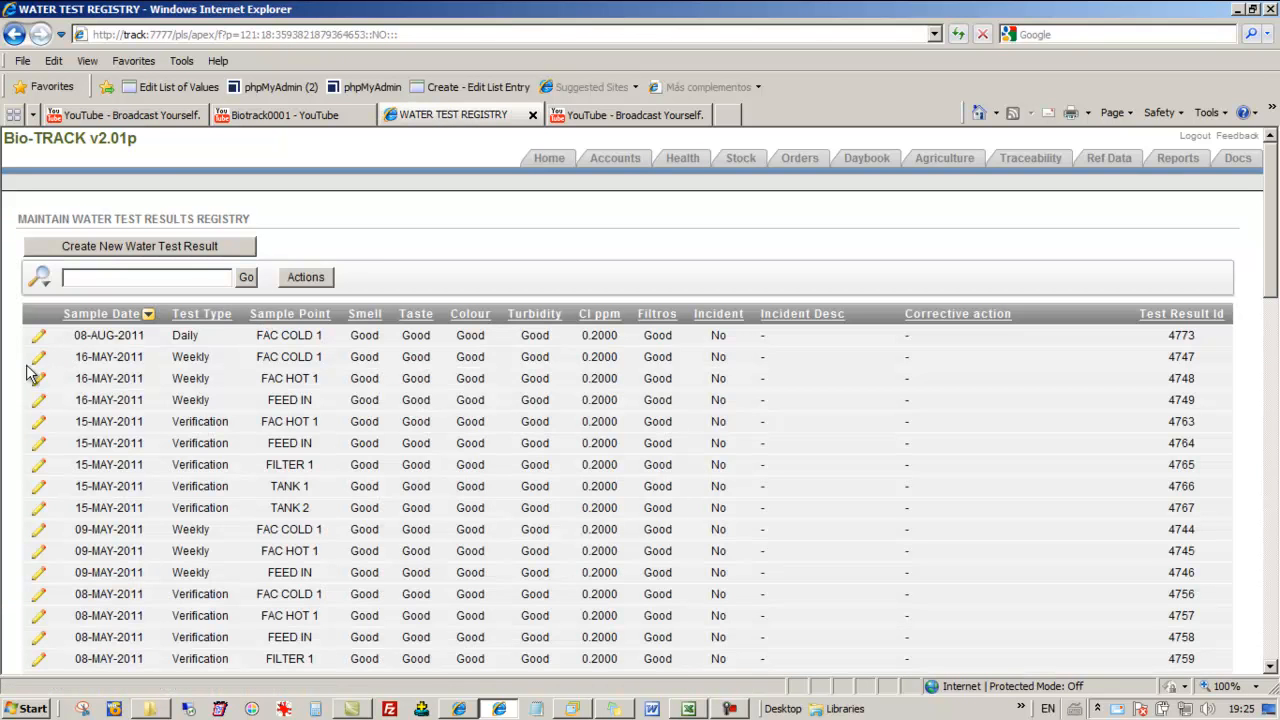
{"action": "left_click", "coordinate": [40, 358]}
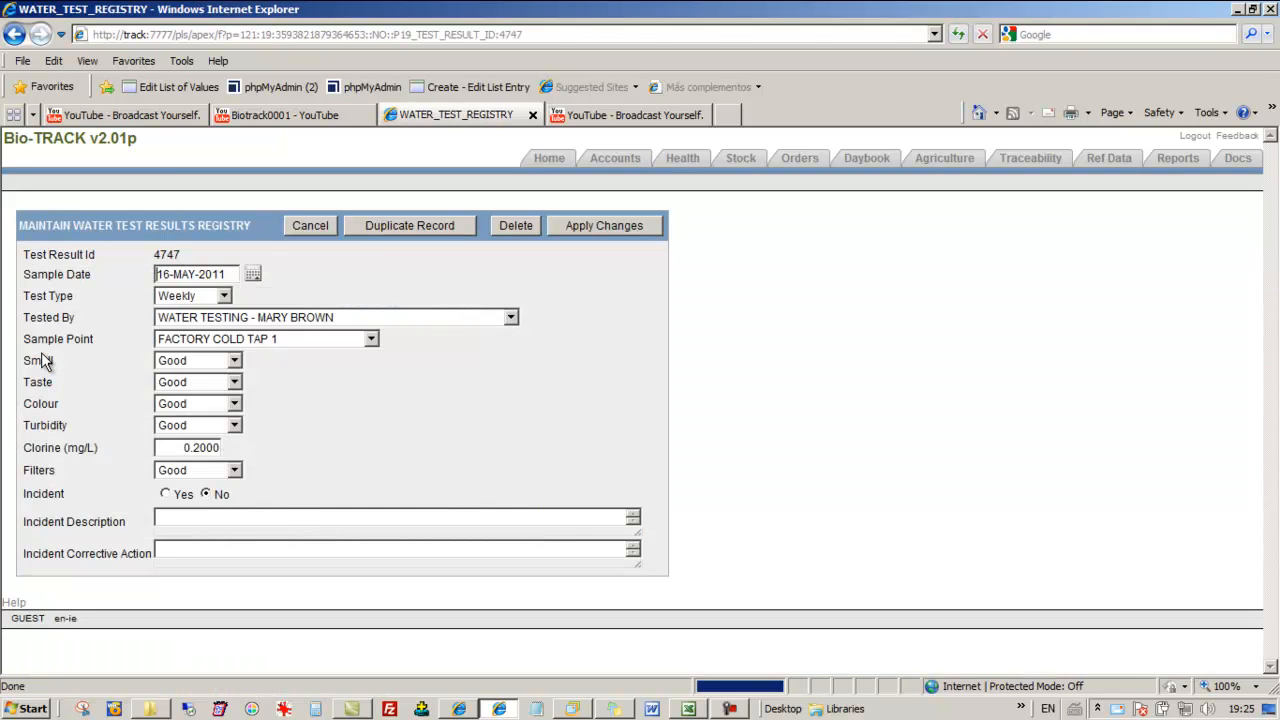
{"action": "left_click", "coordinate": [308, 226]}
View the Vinegar entry in the raw material stock list, close it without changes and return to the home page
{"action": "left_click", "coordinate": [727, 163]}
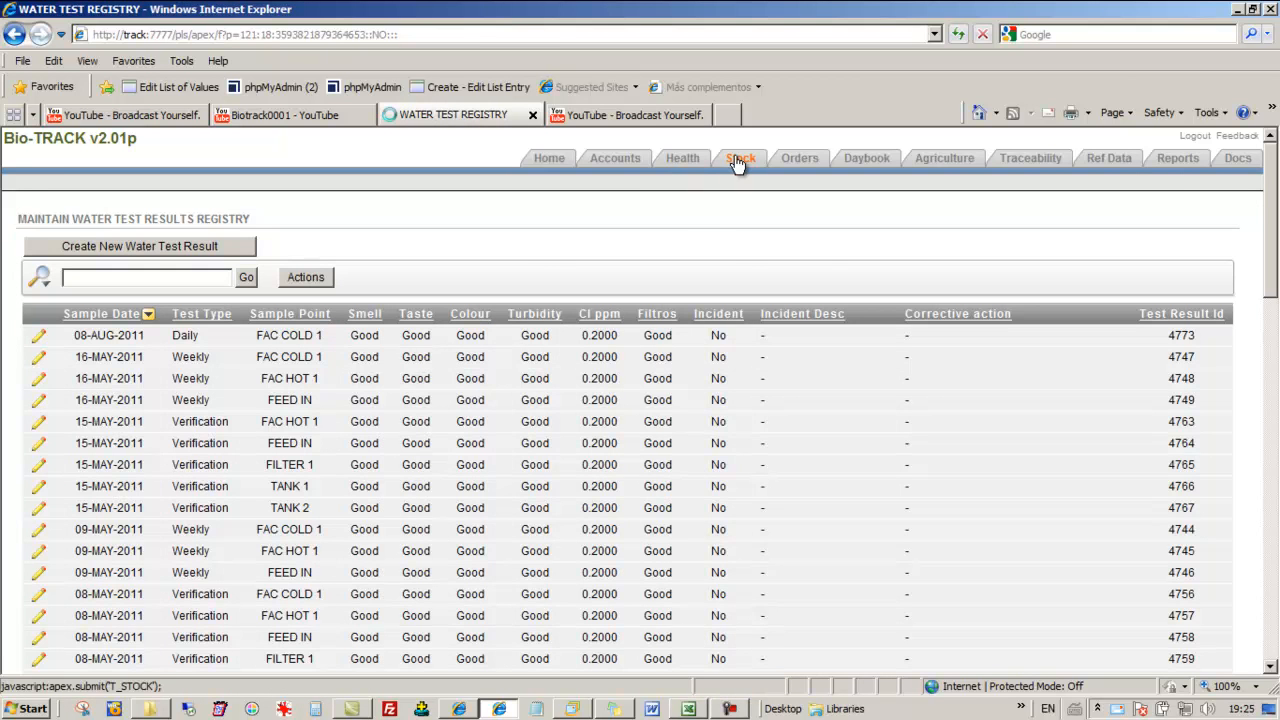
{"action": "left_click", "coordinate": [153, 245]}
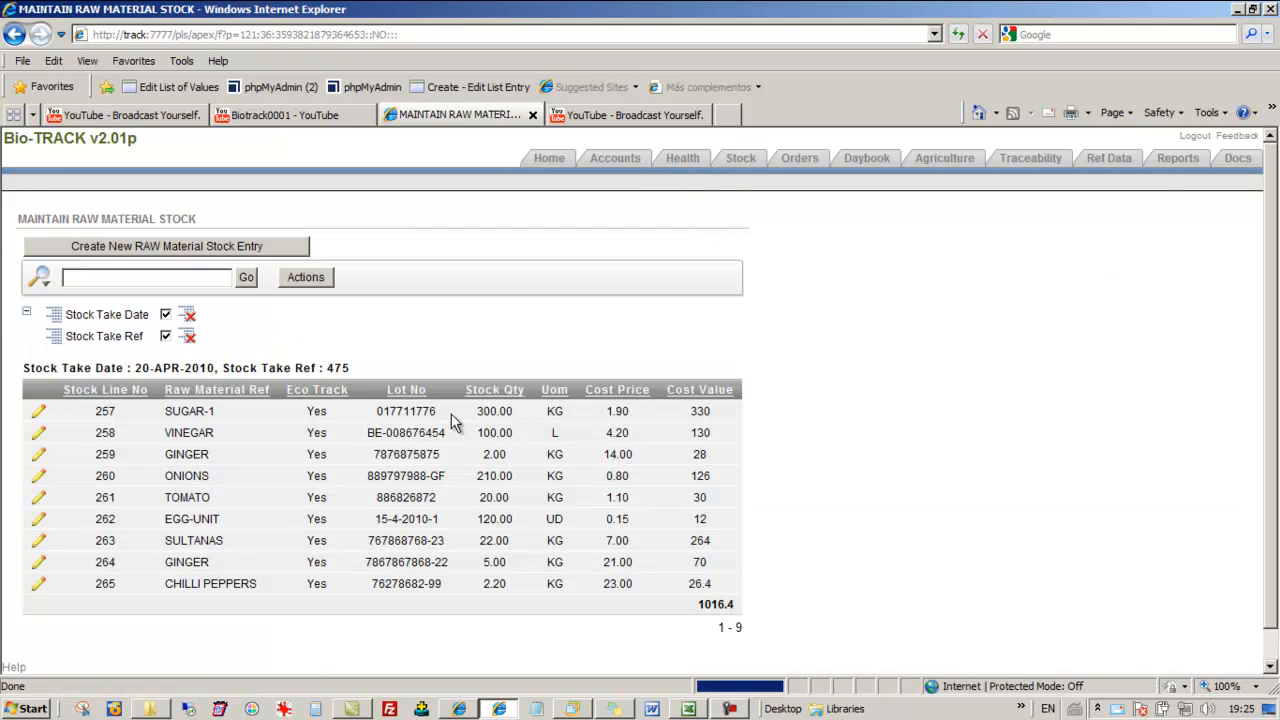
{"action": "left_click", "coordinate": [38, 433]}
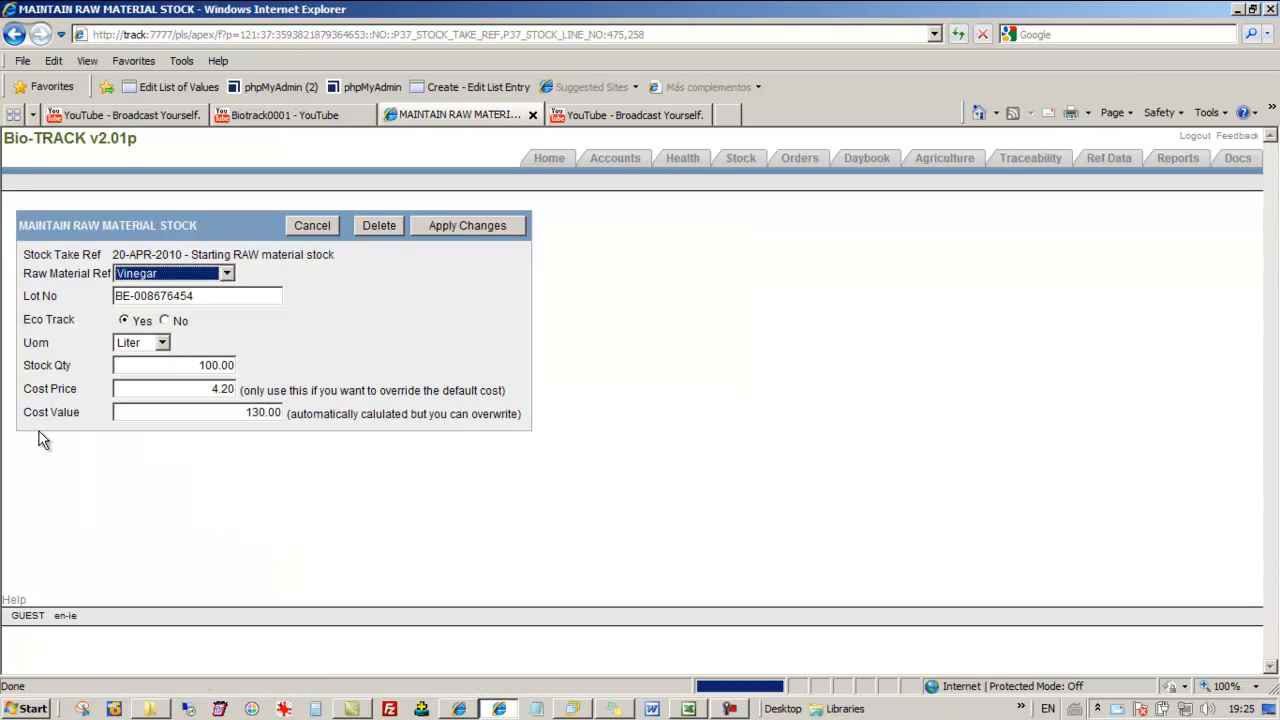
{"action": "left_click", "coordinate": [313, 227]}
{"action": "left_click", "coordinate": [552, 162]}
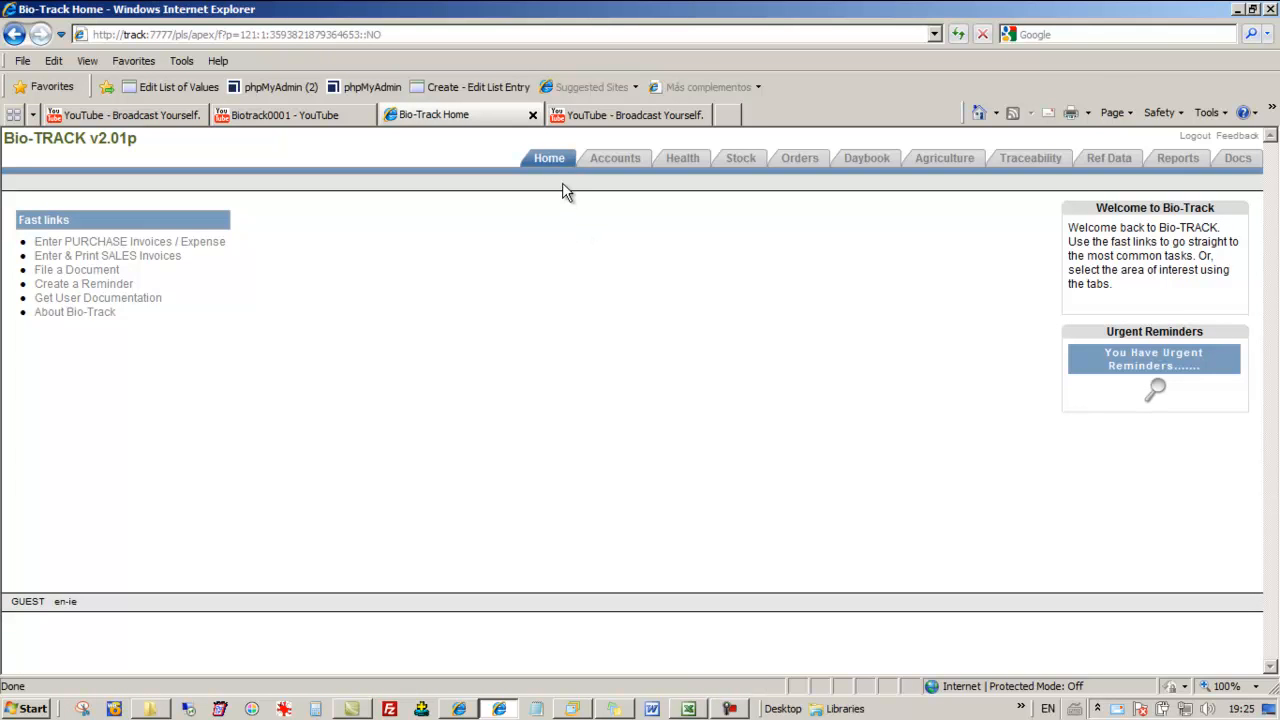